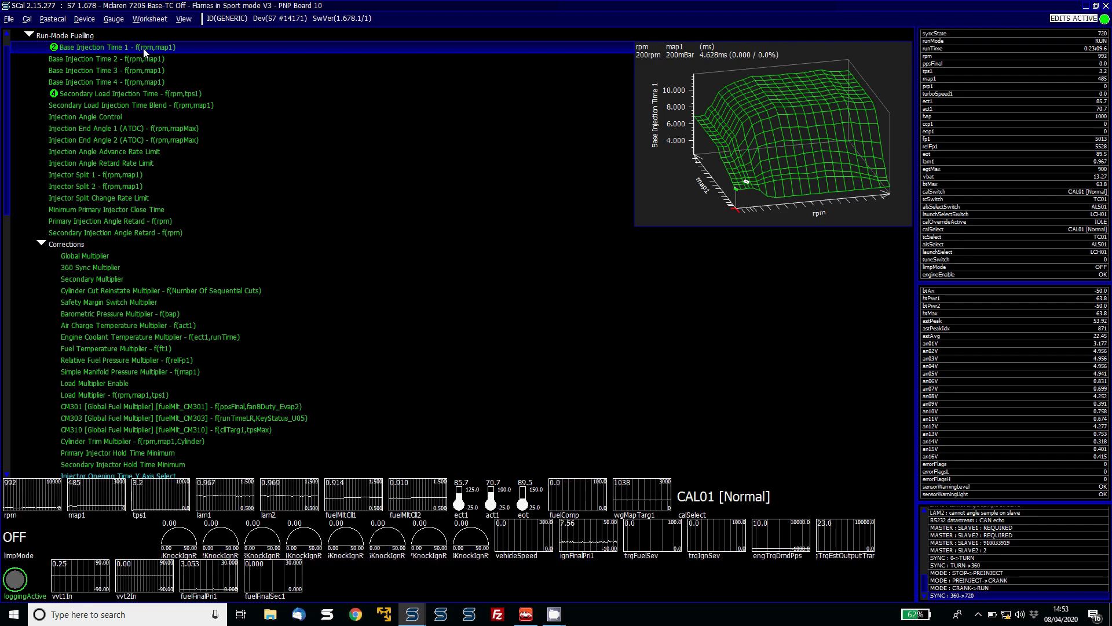
Step: Open the Pin Assignments table full-screen and locate the Cylinder 01 Secondary Injector pin
key(End)
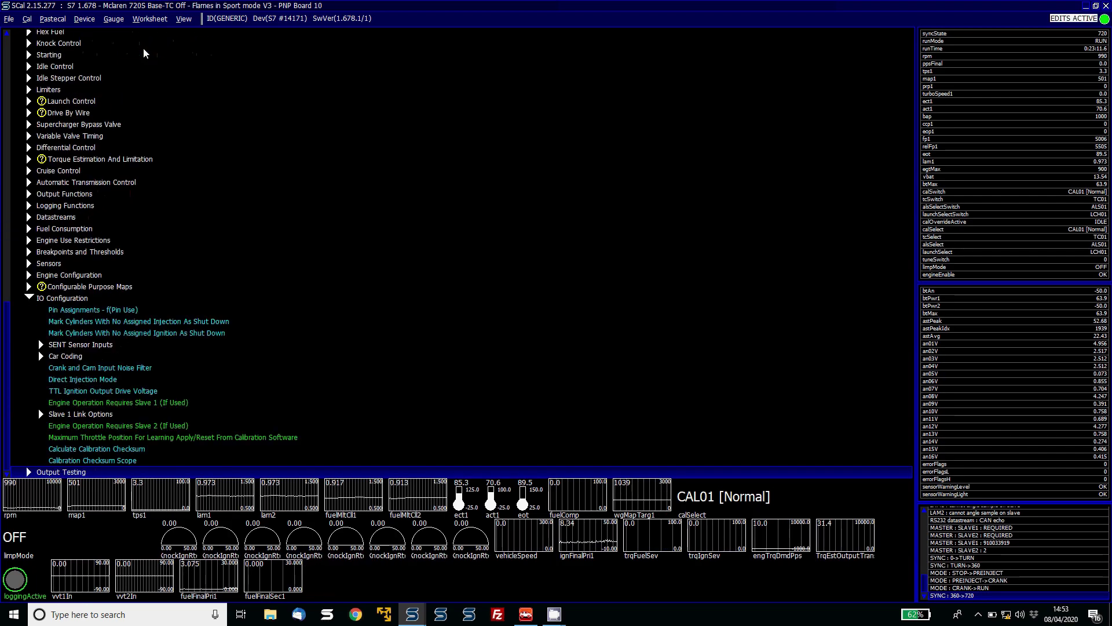
key(Up)
key(Up)
key(Up)
key(Up)
key(Up)
key(Up)
key(Up)
key(Up)
key(Up)
key(Up)
key(Up)
key(Up)
key(Up)
key(Up)
key(Return)
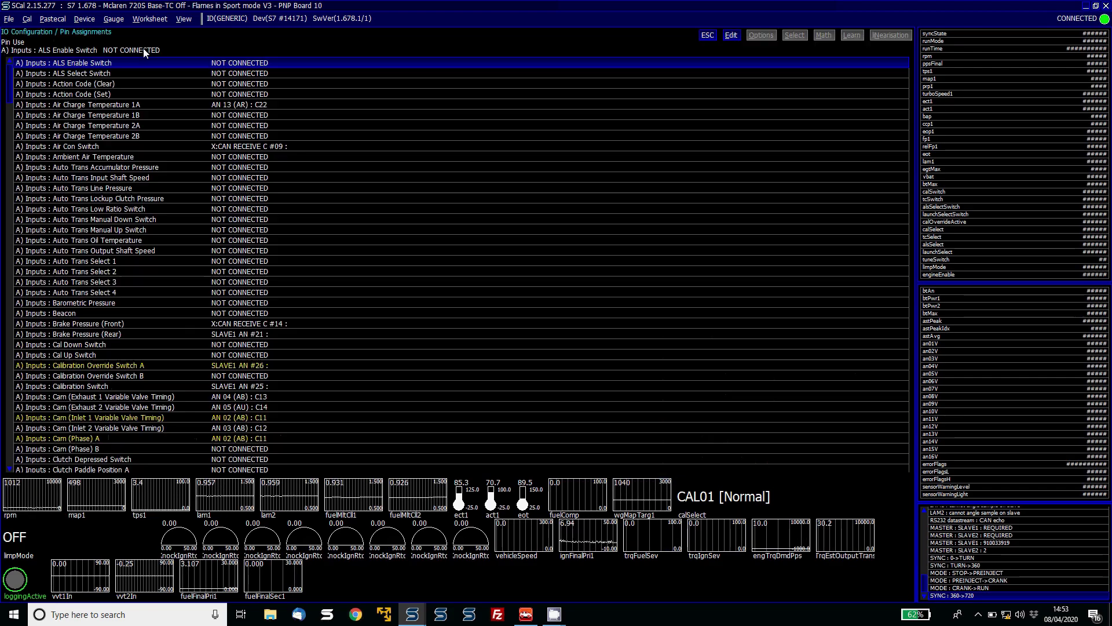
key(Return)
key(Page_Down)
key(Page_Down)
key(Page_Down)
key(Page_Down)
key(Page_Down)
key(Page_Down)
key(Page_Down)
key(Page_Down)
key(Page_Down)
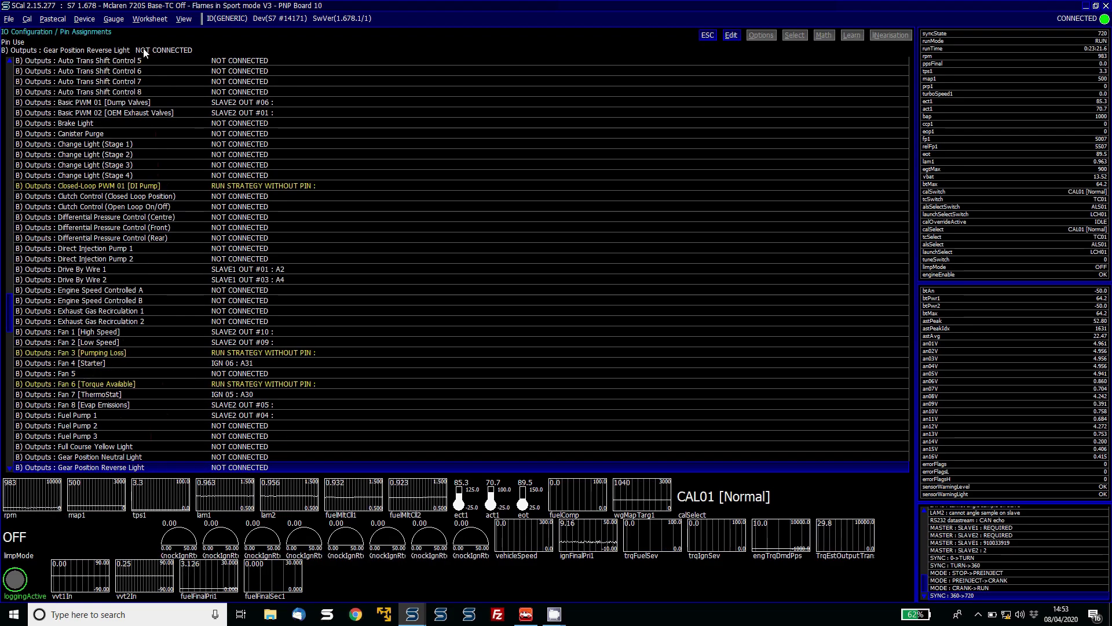
key(Up)
key(Up)
key(Up)
key(Up)
key(Up)
key(Up)
key(Up)
key(Up)
key(Up)
key(Up)
key(Up)
key(Up)
key(Up)
key(Up)
key(Up)
key(Up)
key(Up)
key(Up)
key(Up)
key(Up)
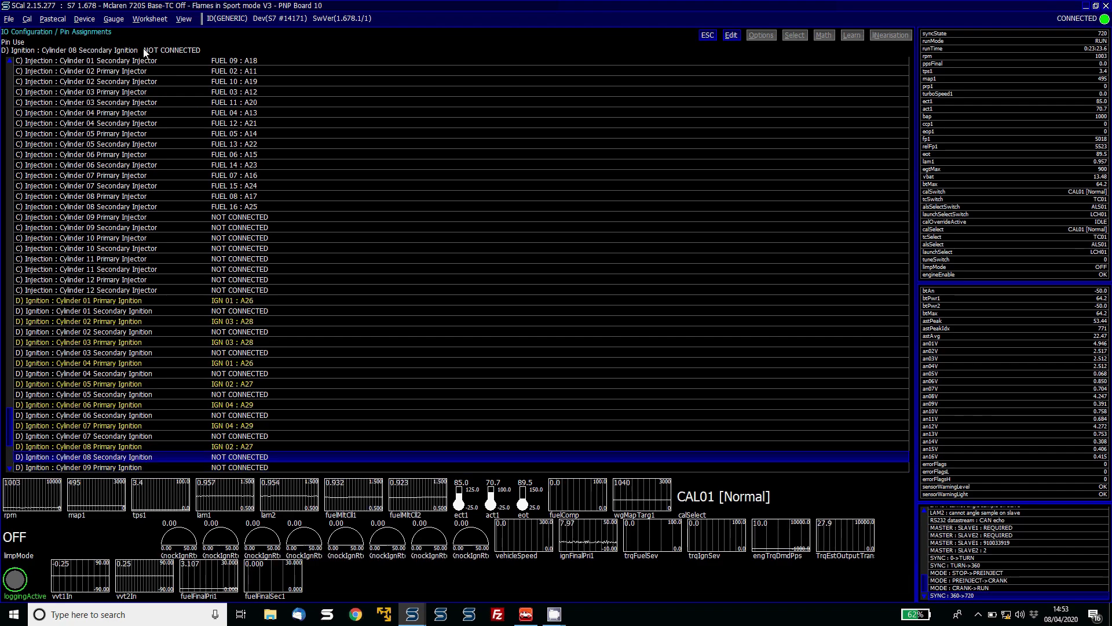
key(Up)
key(Up)
key(Up)
key(Up)
key(Up)
key(Up)
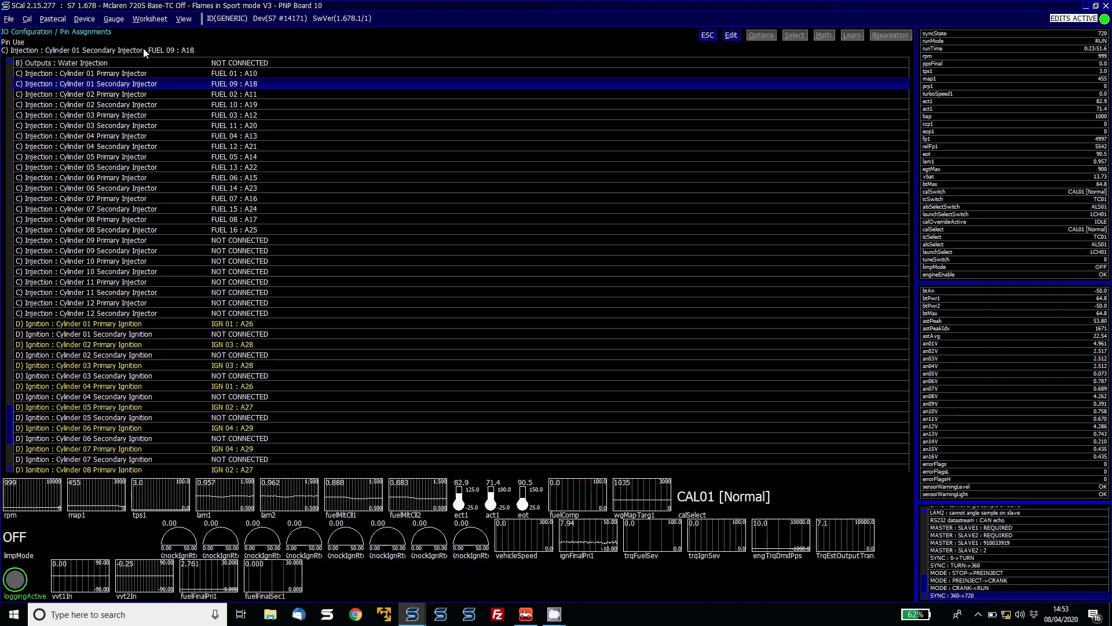
Step: Close Pin Assignments and go to the Secondary Multiplier correction, which reads 0.600
key(Escape)
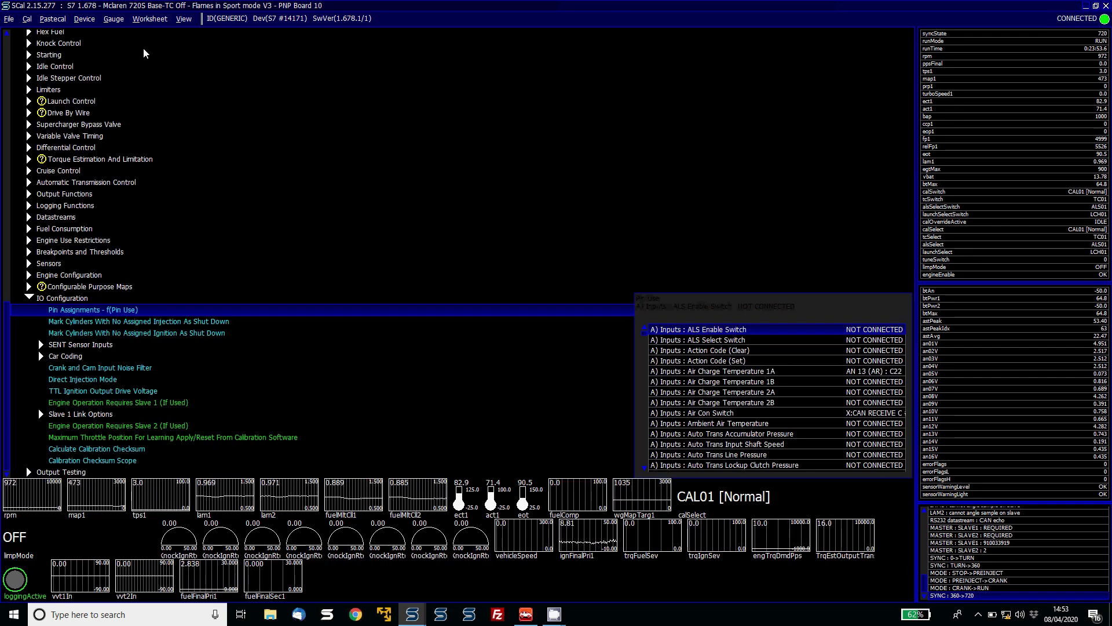
key(Page_Up)
key(Page_Up)
key(Page_Up)
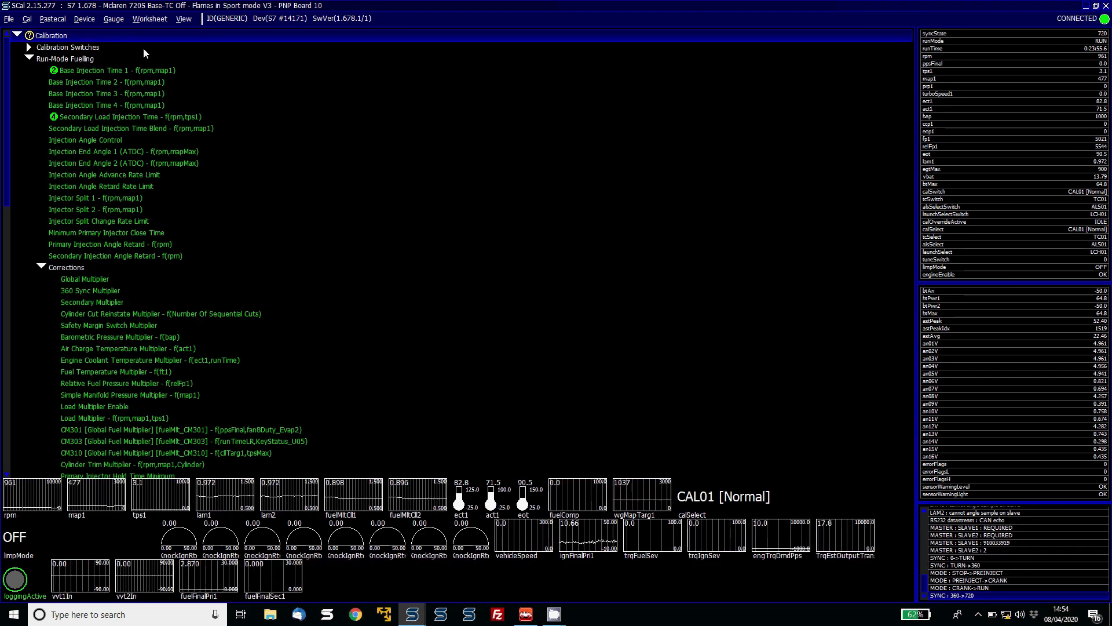
key(Down)
key(Down)
key(Down)
key(Down)
key(Down)
key(Down)
key(Down)
key(Down)
key(Down)
key(Down)
key(Down)
key(Down)
key(Down)
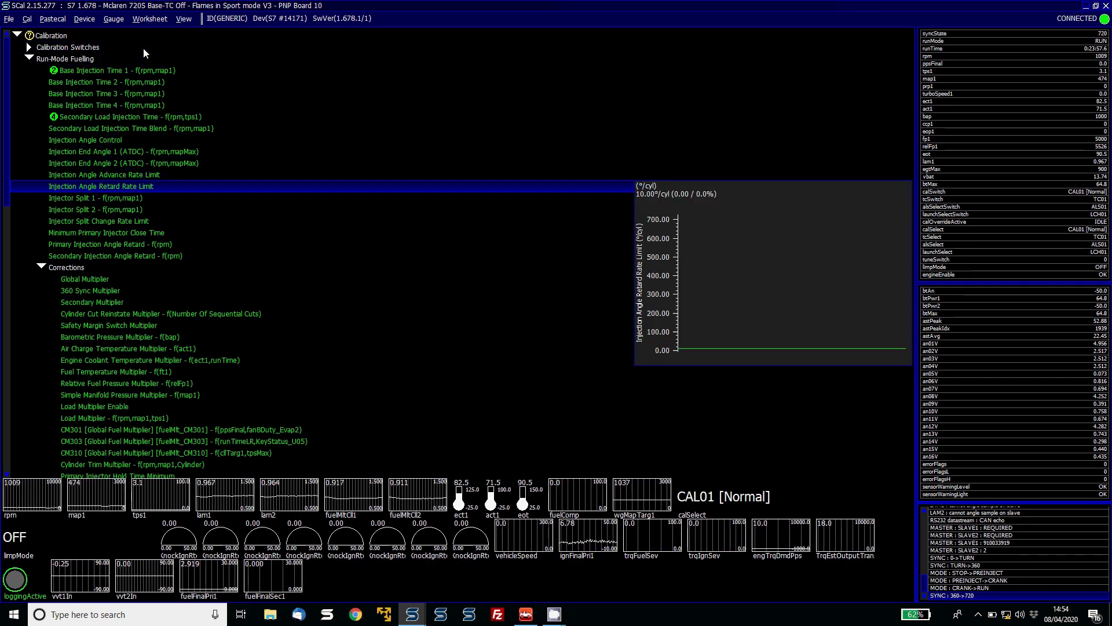
key(Down)
key(Down)
key(Down)
key(Down)
key(Down)
key(Down)
key(Down)
key(Down)
key(Down)
key(Down)
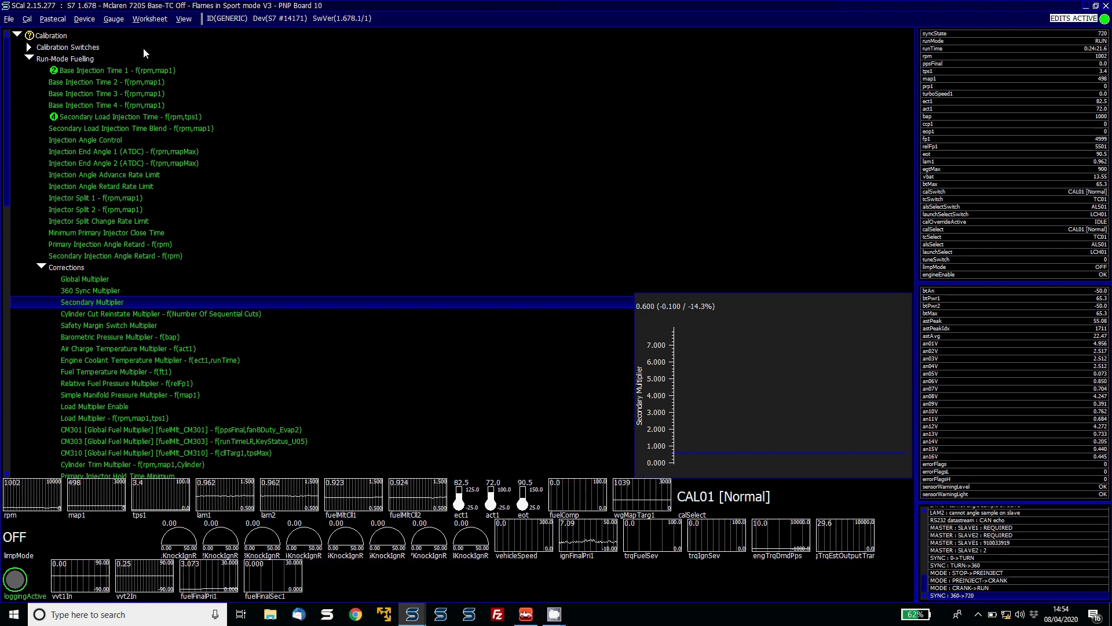
Step: Launch the Calculator app from the Windows search
key(super)
text(calc)
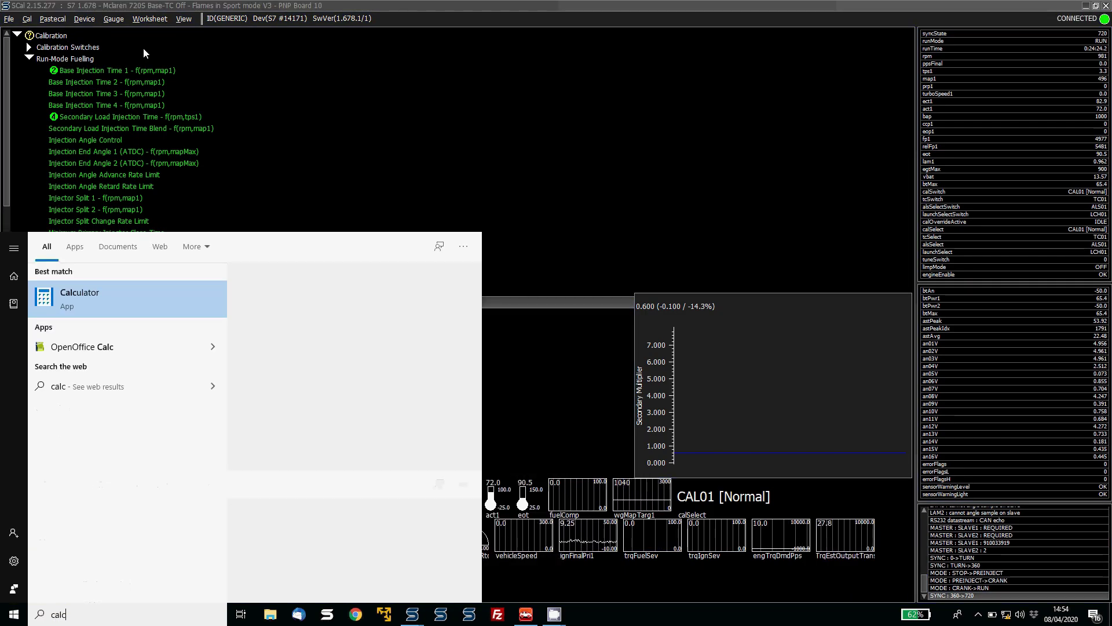
key(Return)
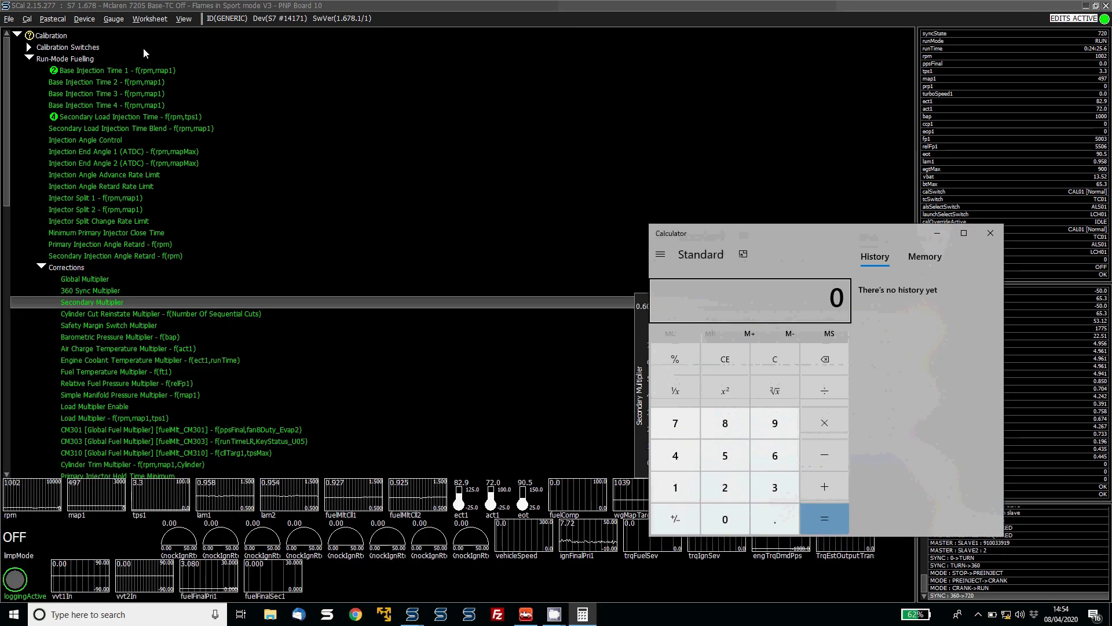
Step: Calculate 600 ÷ 1400, giving 0.4285714285714286
click(774, 455)
click(724, 517)
click(724, 517)
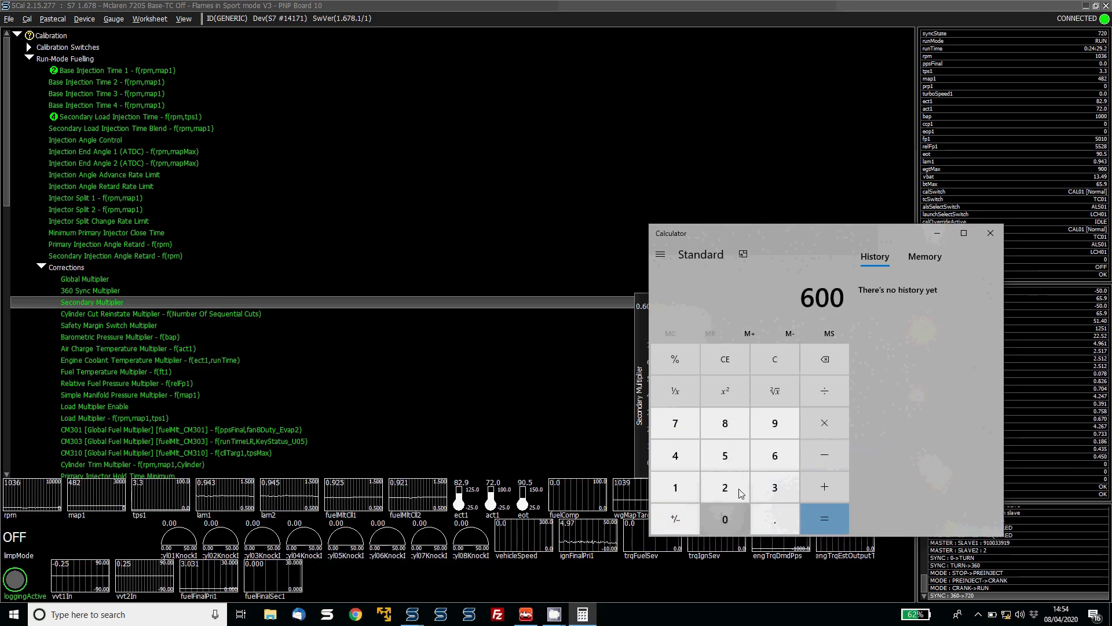
click(824, 391)
click(683, 484)
click(674, 455)
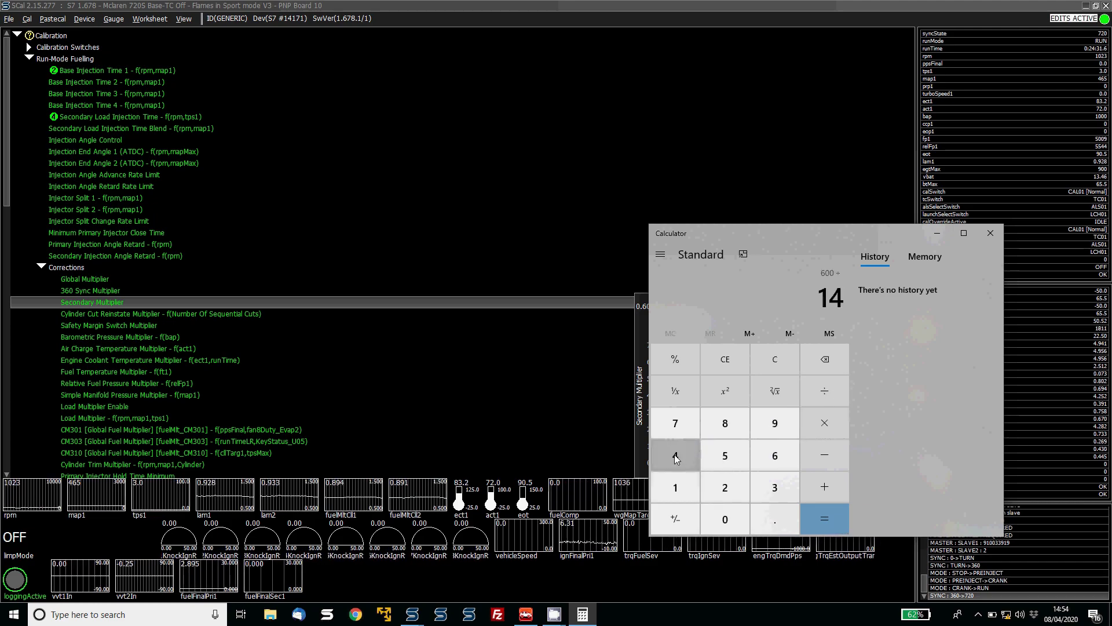
click(721, 521)
click(721, 522)
click(844, 517)
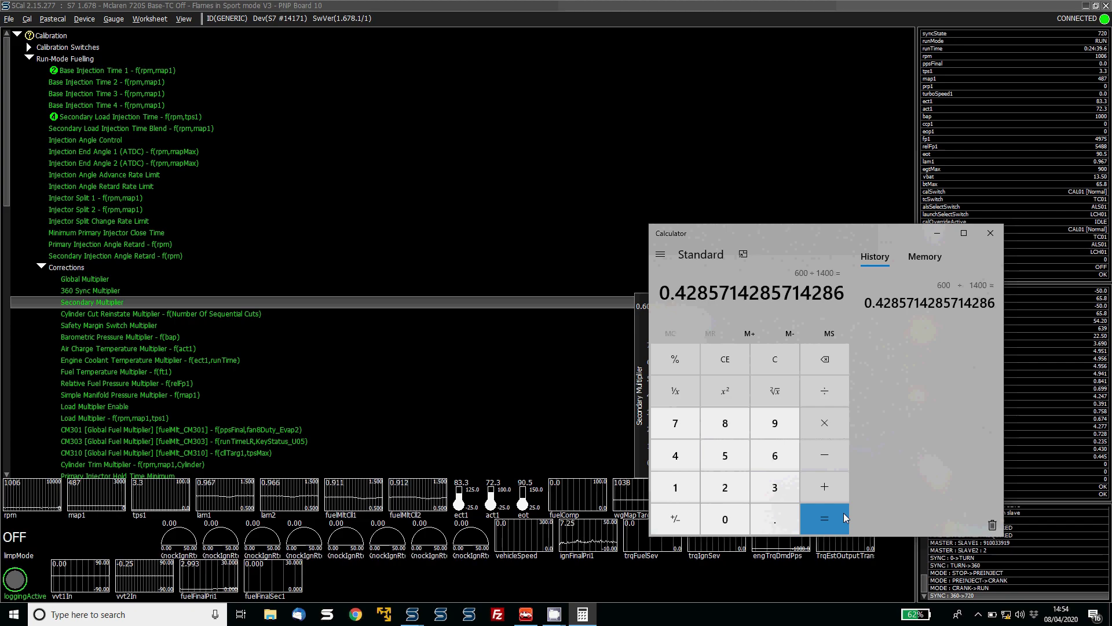
Step: Enter 0.5 as the new Secondary Multiplier value
double_click(427, 306)
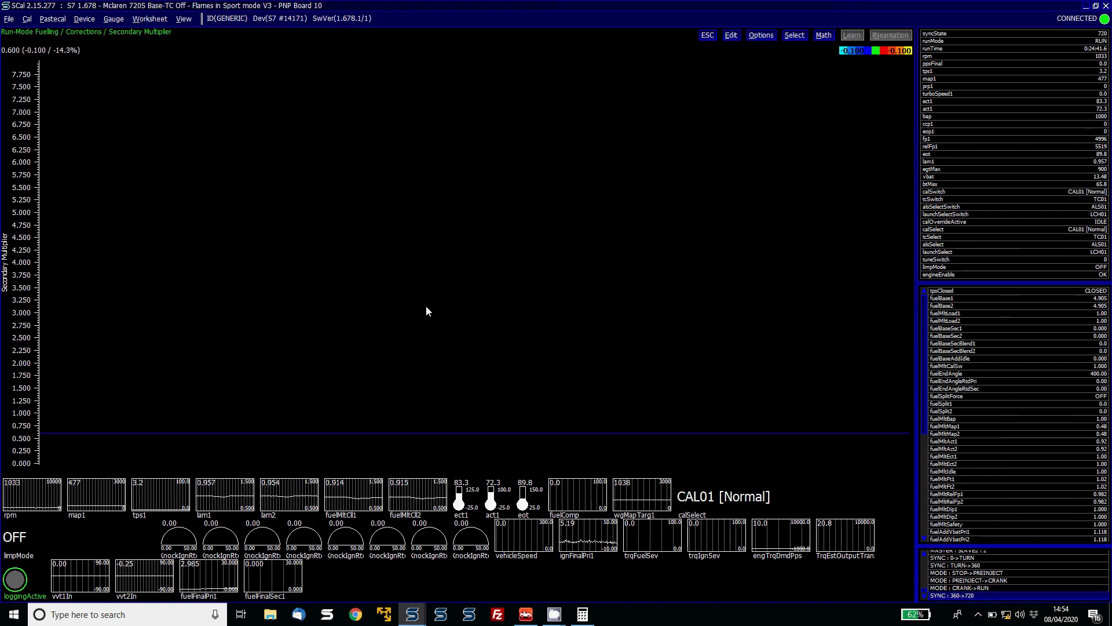
text(0.5)
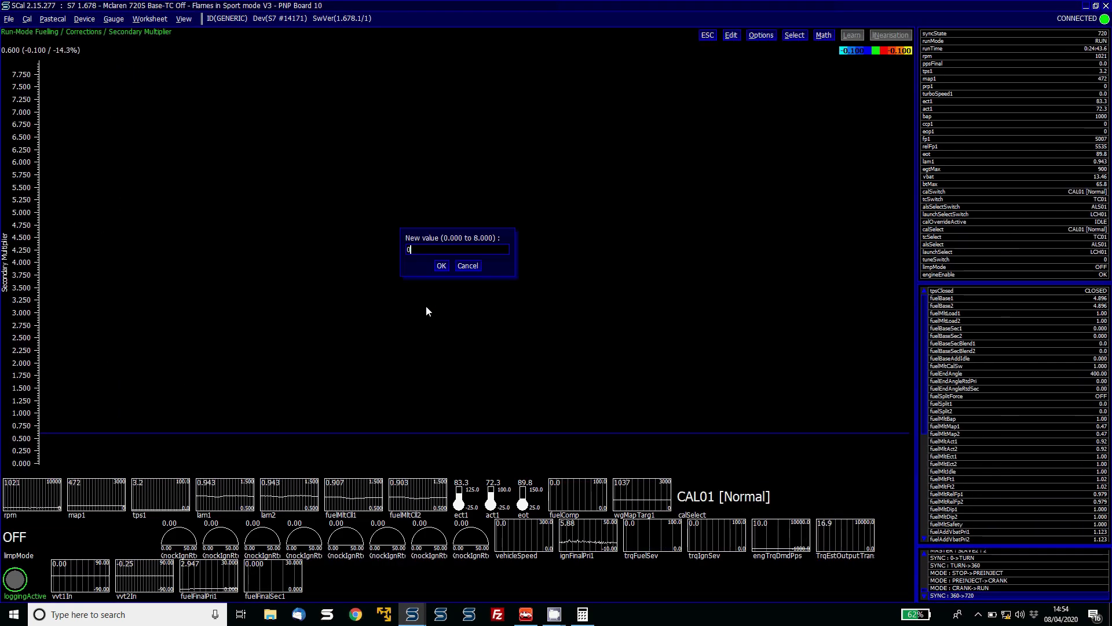
key(Return)
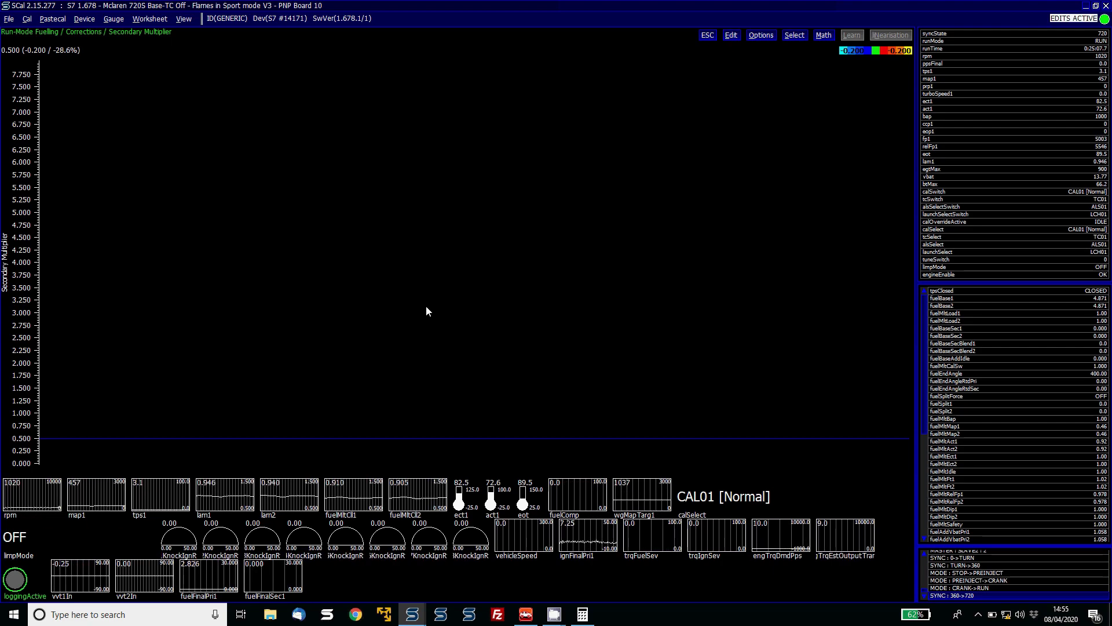
Step: View the Secondary Injector Opening Time map, which reads 3.660 ms at 6.00 V and 1000 mBar
key(Escape)
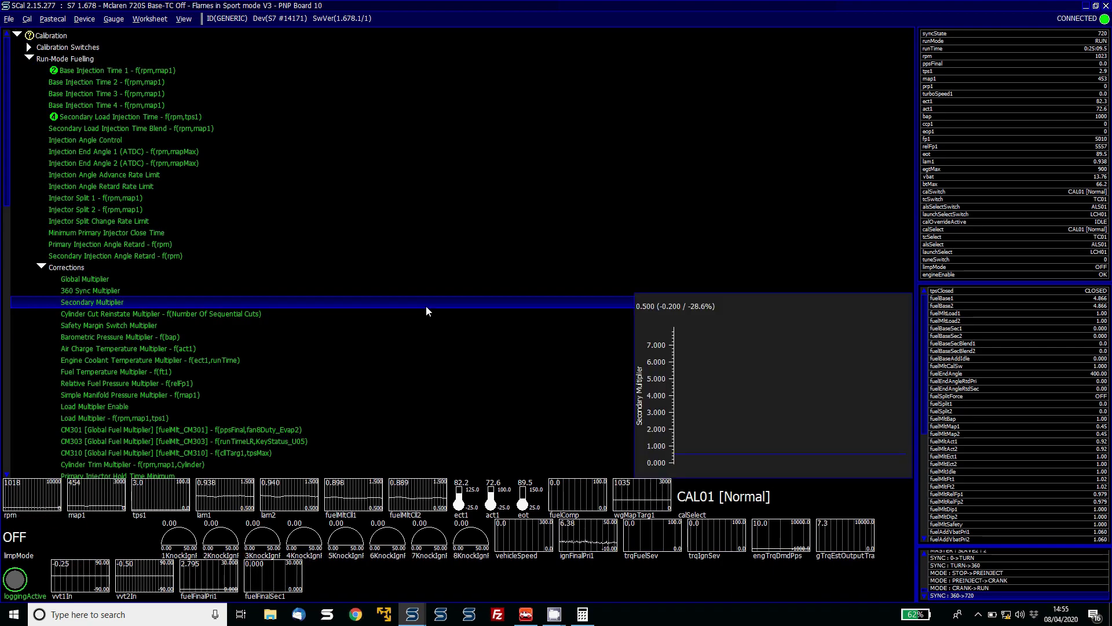
key(Down)
key(Down)
key(Down)
key(Down)
key(Down)
key(Down)
key(Down)
key(Down)
key(Down)
key(Down)
key(Down)
key(Down)
key(Down)
key(Down)
key(Down)
key(Down)
key(Down)
key(Down)
key(Down)
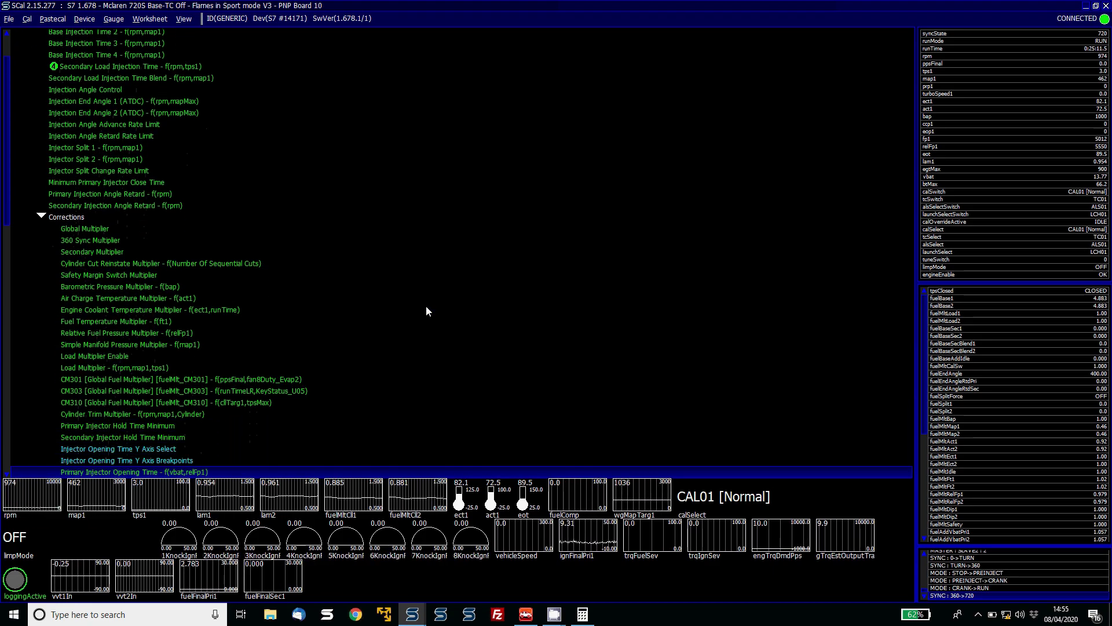
key(Down)
key(Down)
key(Return)
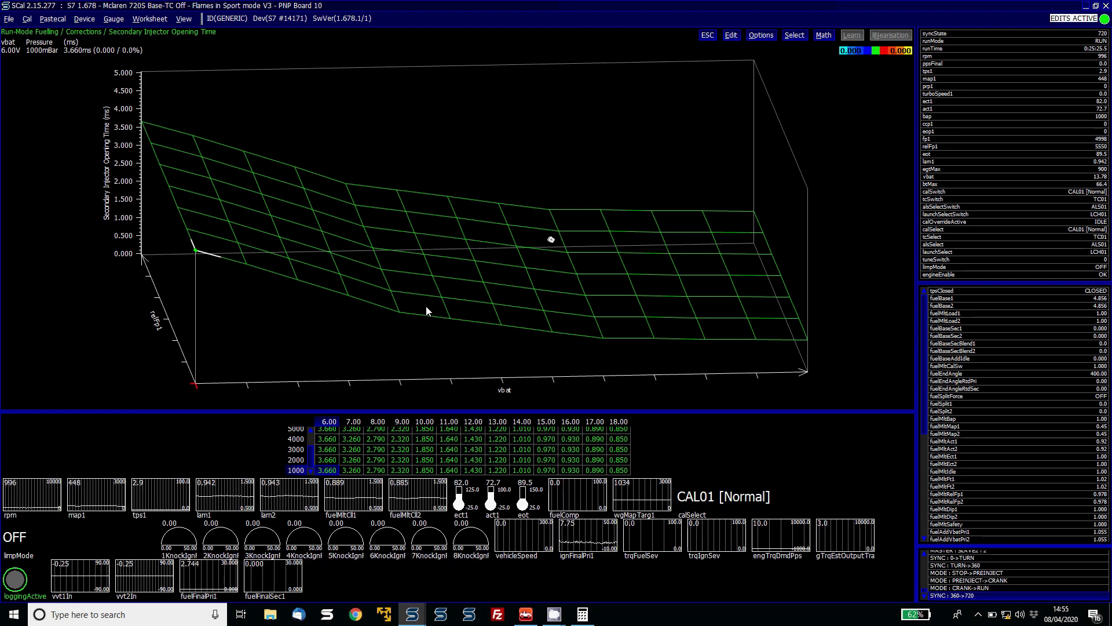
key(Escape)
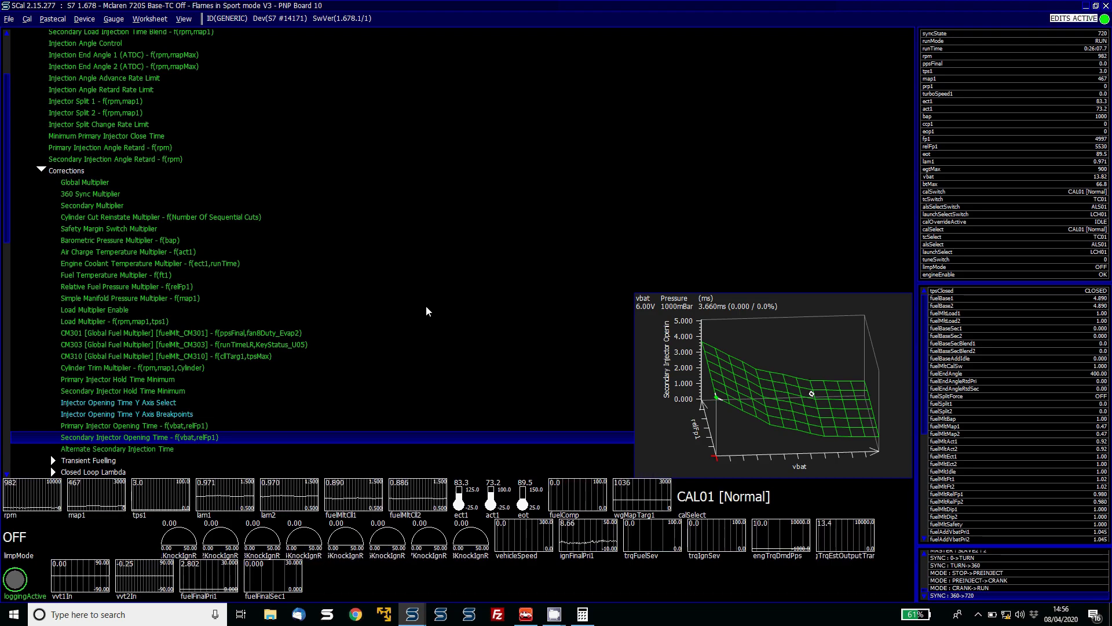
Step: Raise Alternate Secondary Injection Time to 0.200 ms past the must-be-zero warning, and select the fuelFinalSec1 gauge
key(Down)
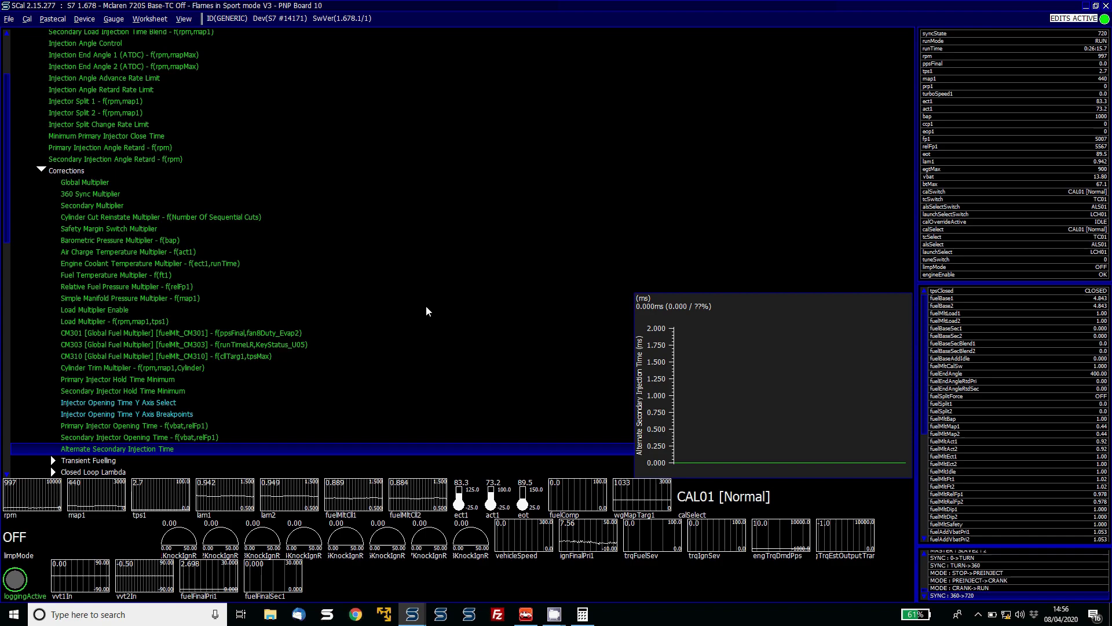
key(Return)
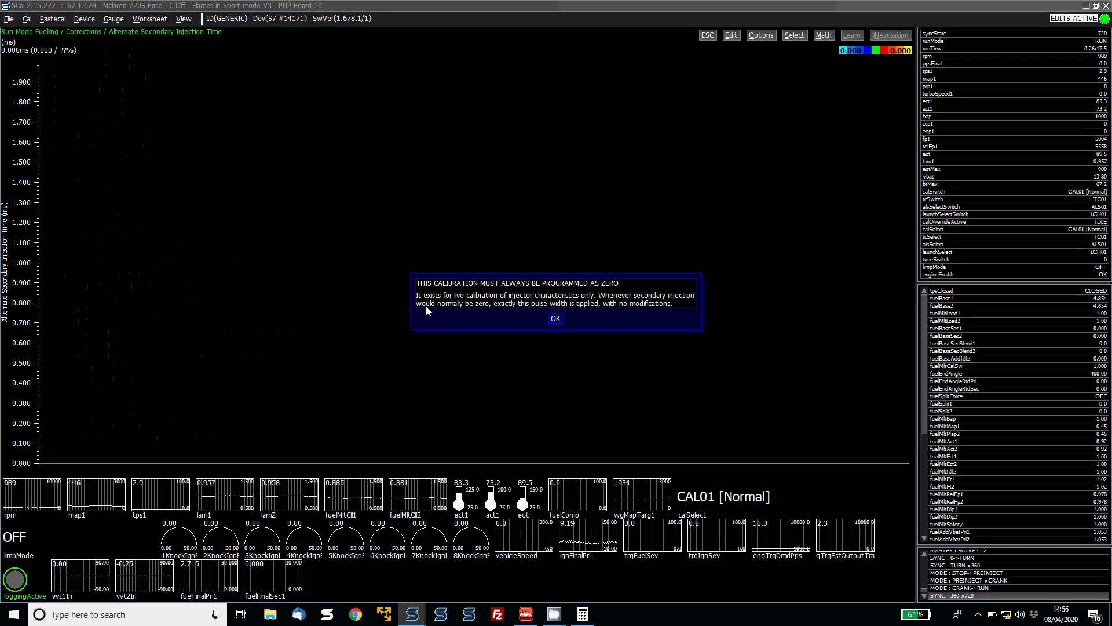
key(Return)
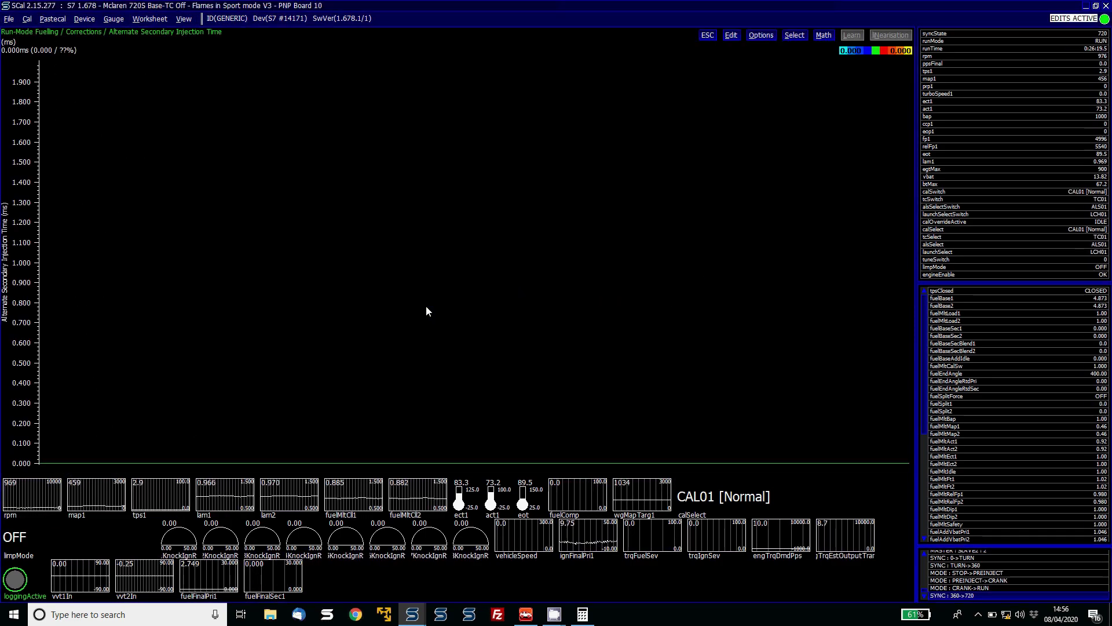
key(Up)
key(Up)
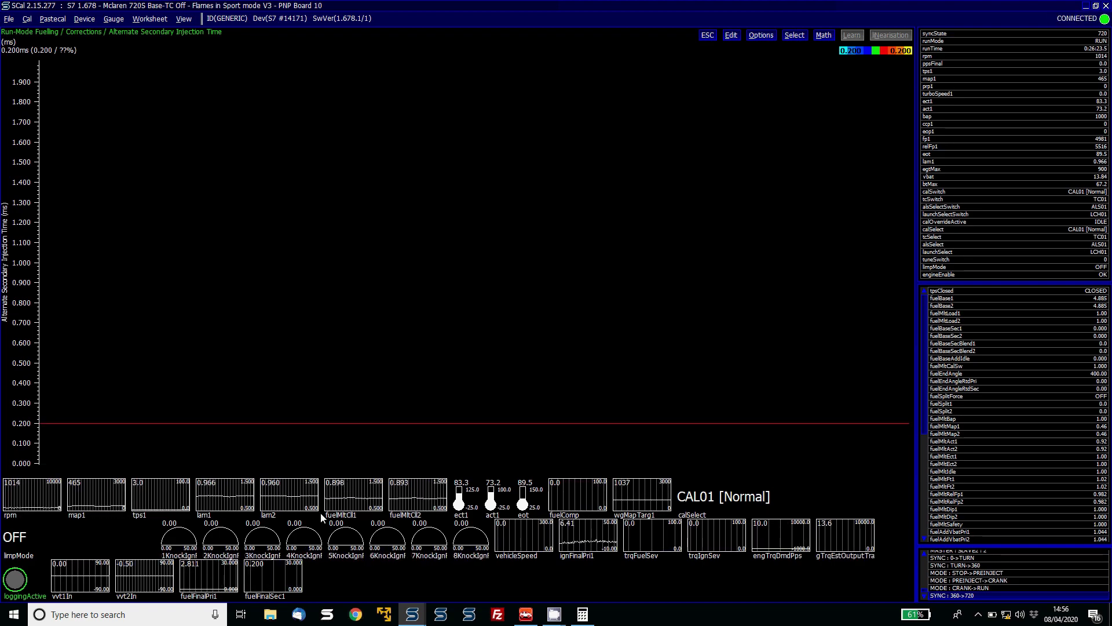
click(276, 571)
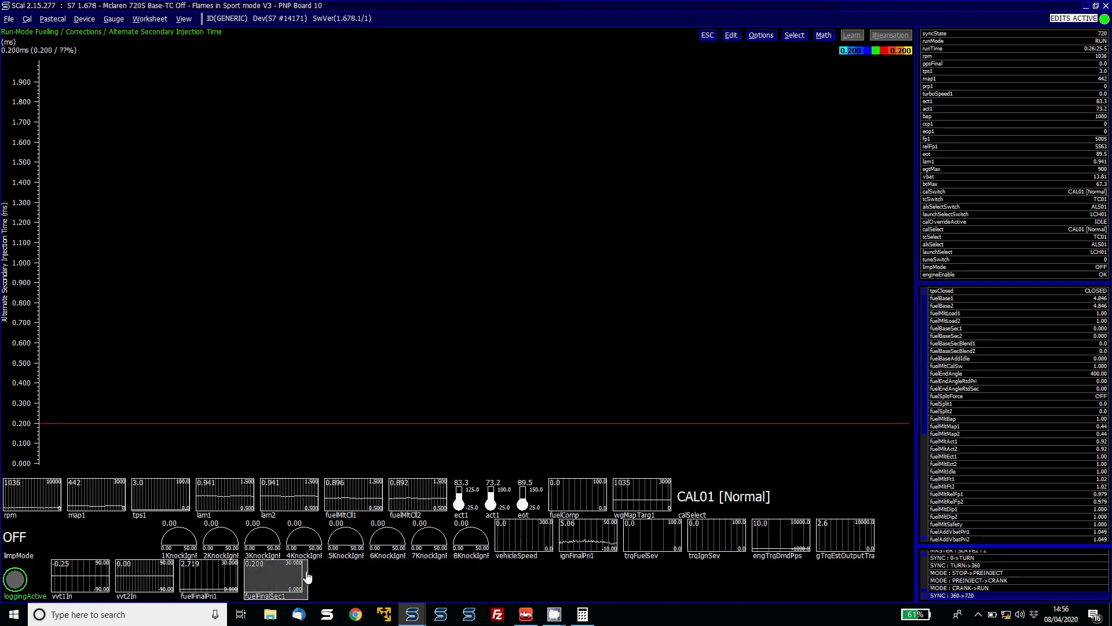
Step: Enlarge the fuelFinalSec1 gauge through its options menu
right_click(308, 575)
key(Up)
key(Up)
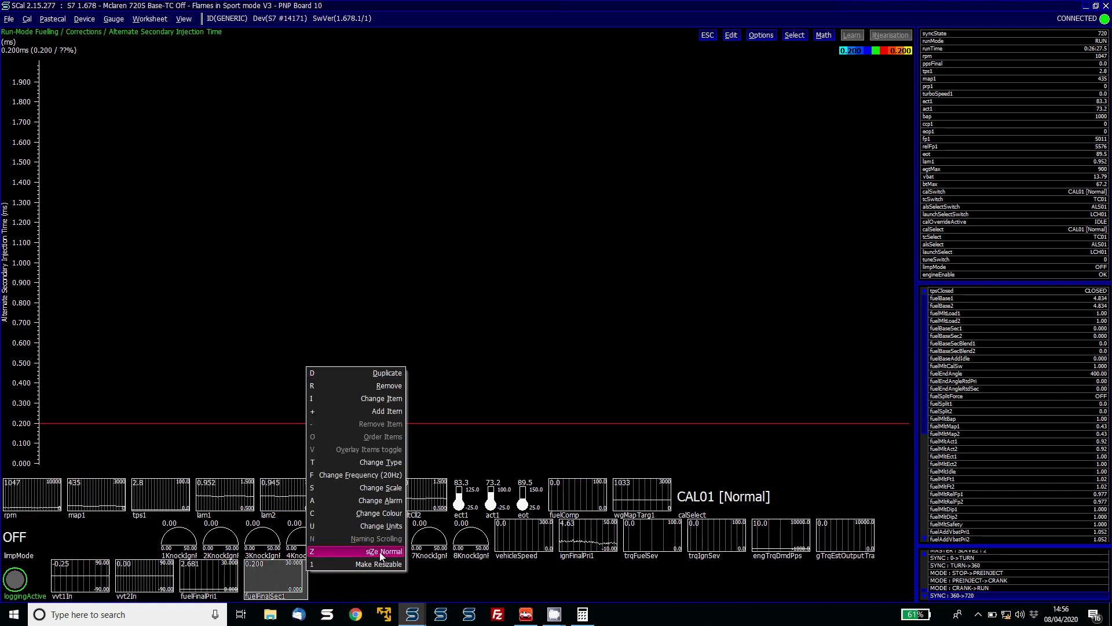
key(Return)
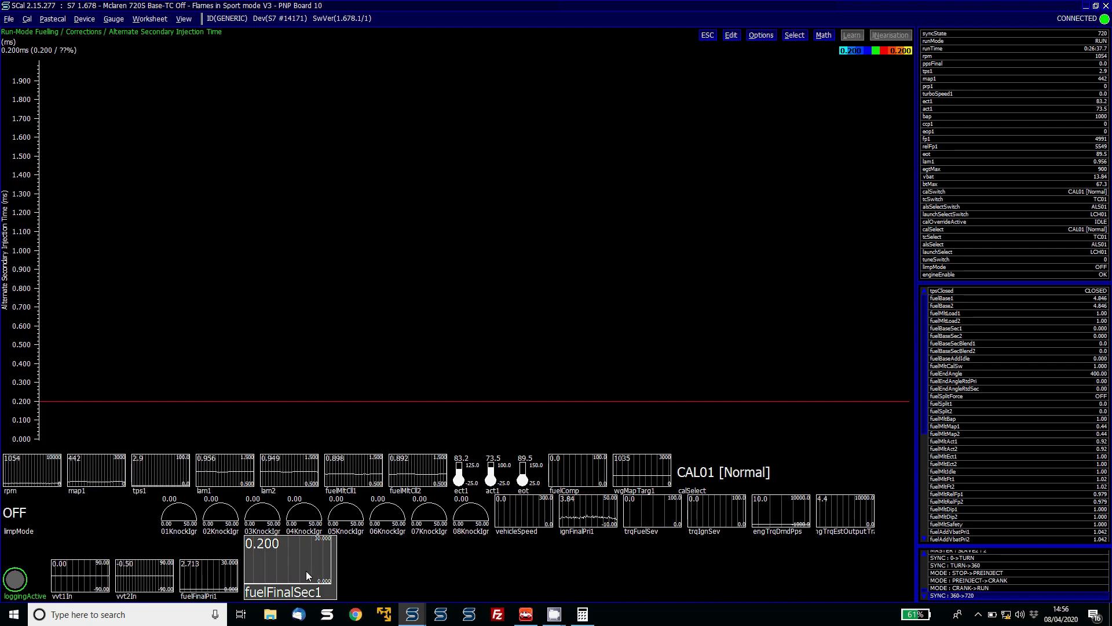
Step: Step the Alternate Secondary Injection Time up to 1.000 ms
key(Page_Up)
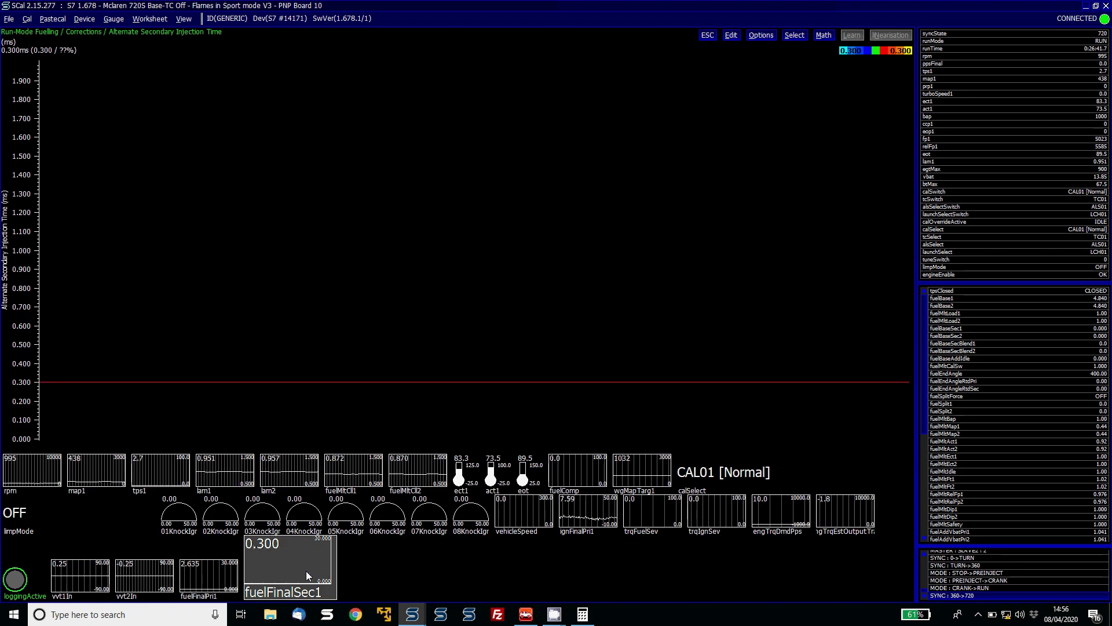
key(Page_Up)
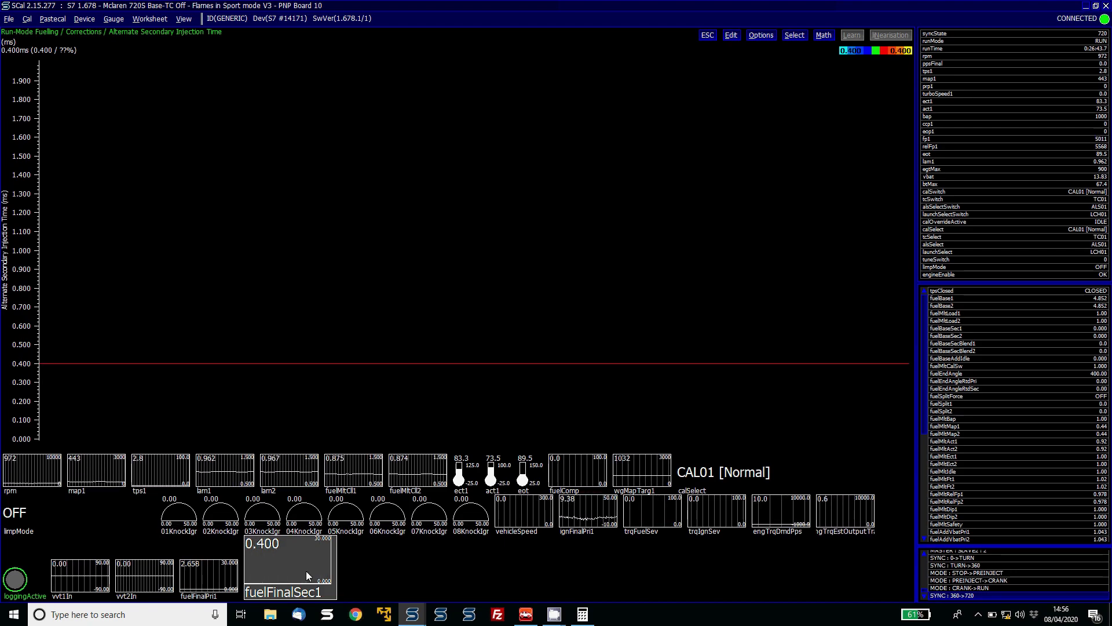
key(Page_Up)
key(Page_Up)
key(Page_Up)
key(Page_Up)
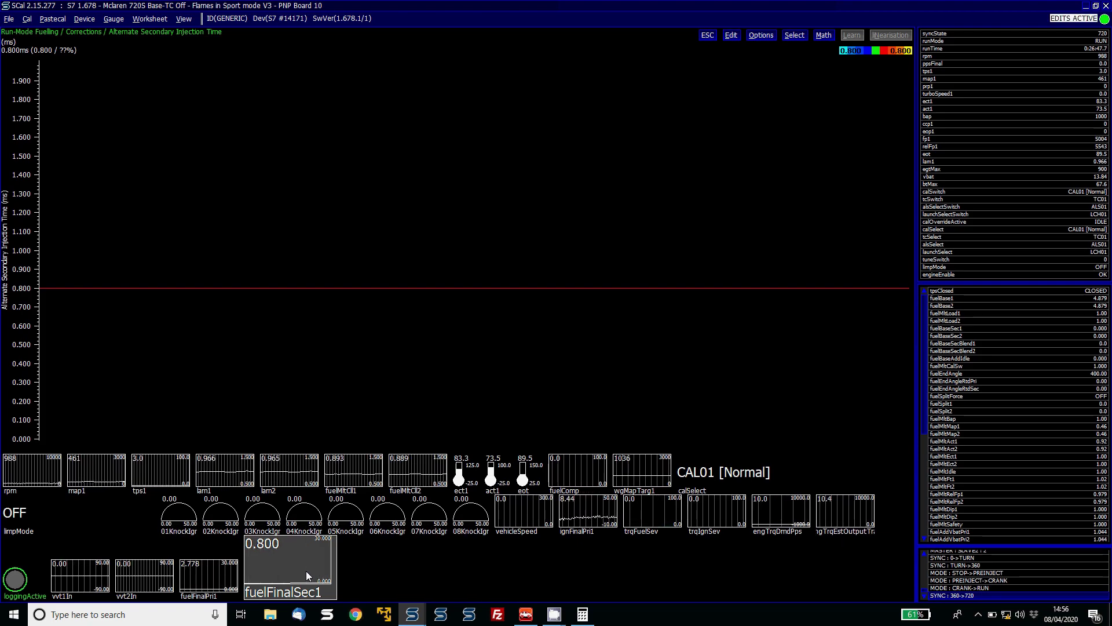
key(Page_Up)
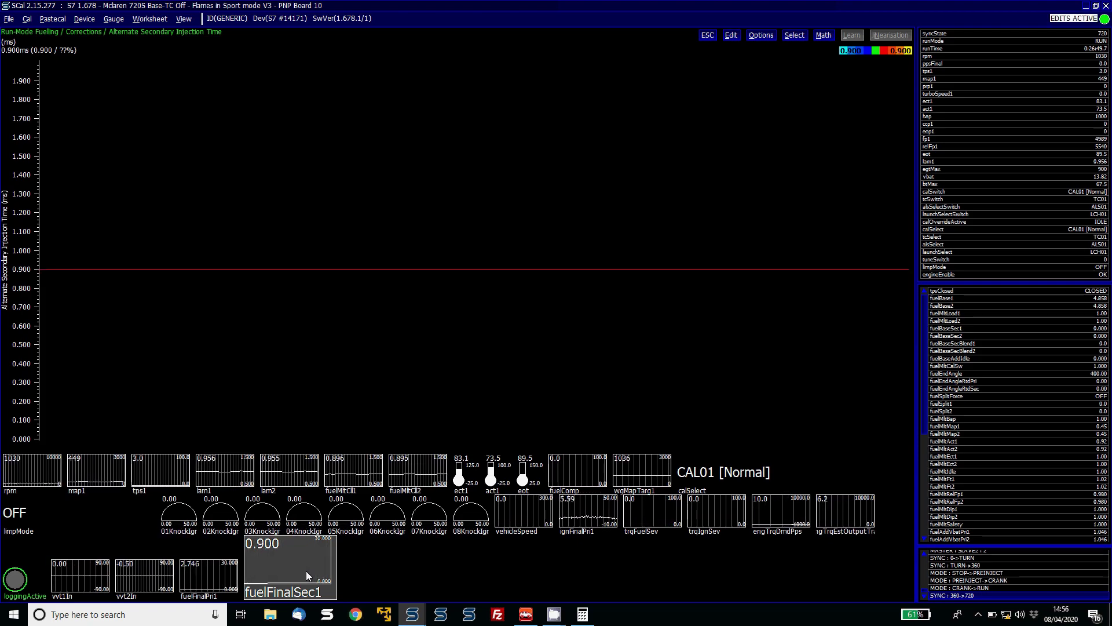
key(Page_Up)
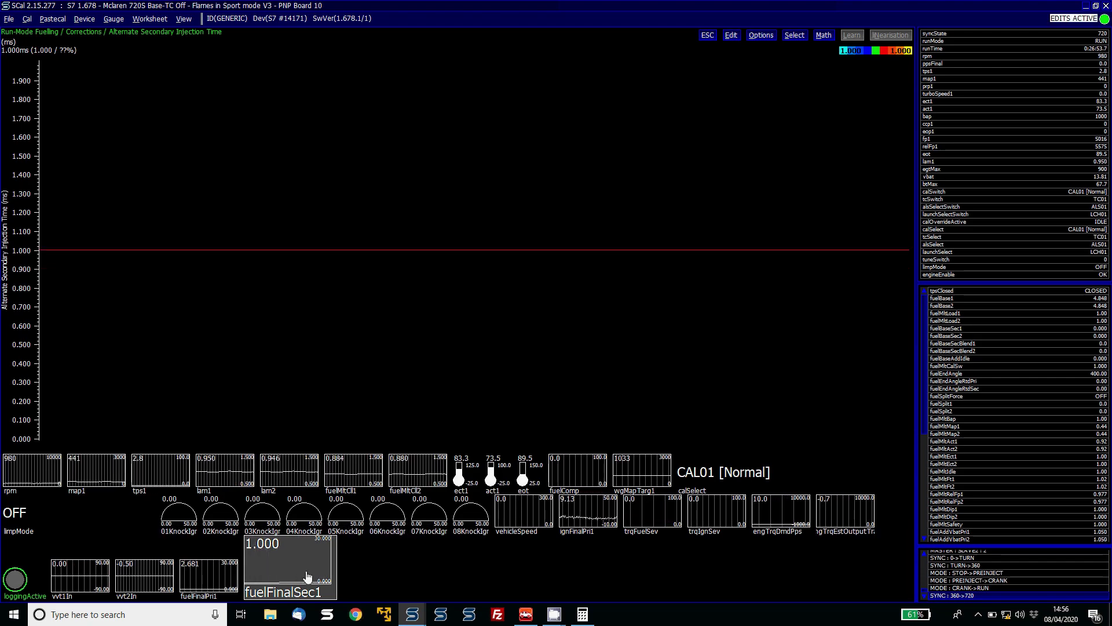
Step: Step the Alternate Secondary Injection Time from 1.000 up to 1.100 ms in small increments
key(o)
key(o)
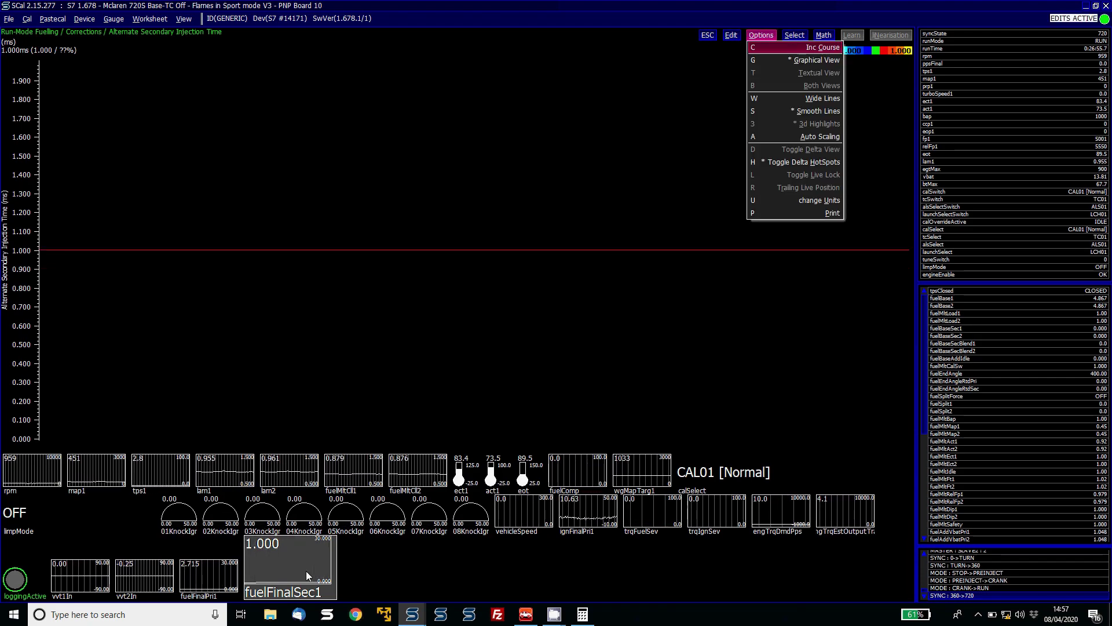
key(Escape)
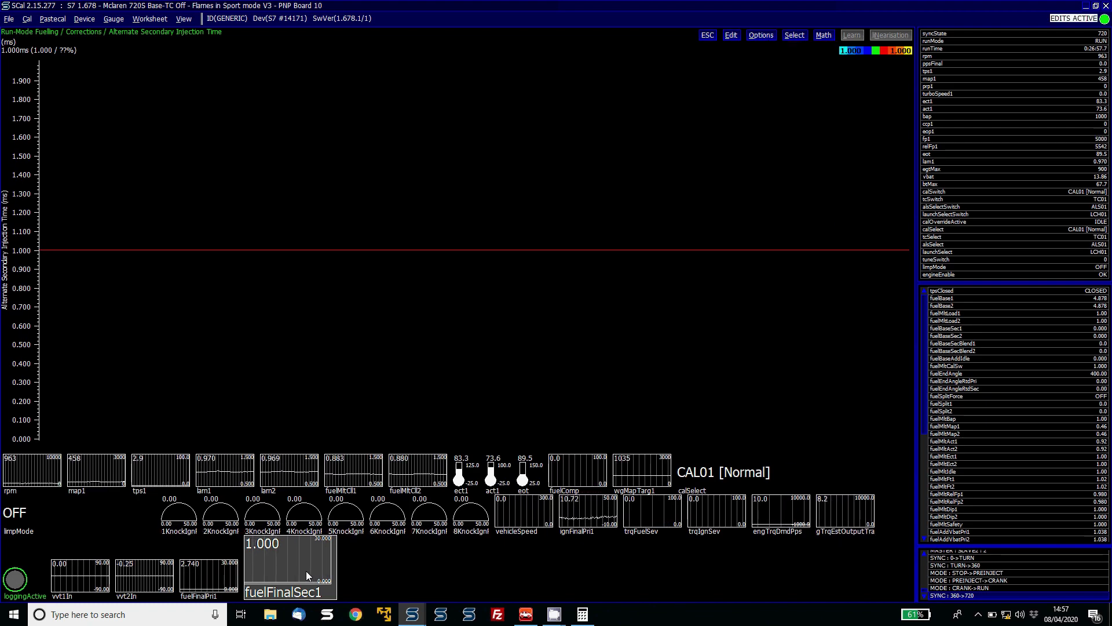
key(plus)
key(plus)
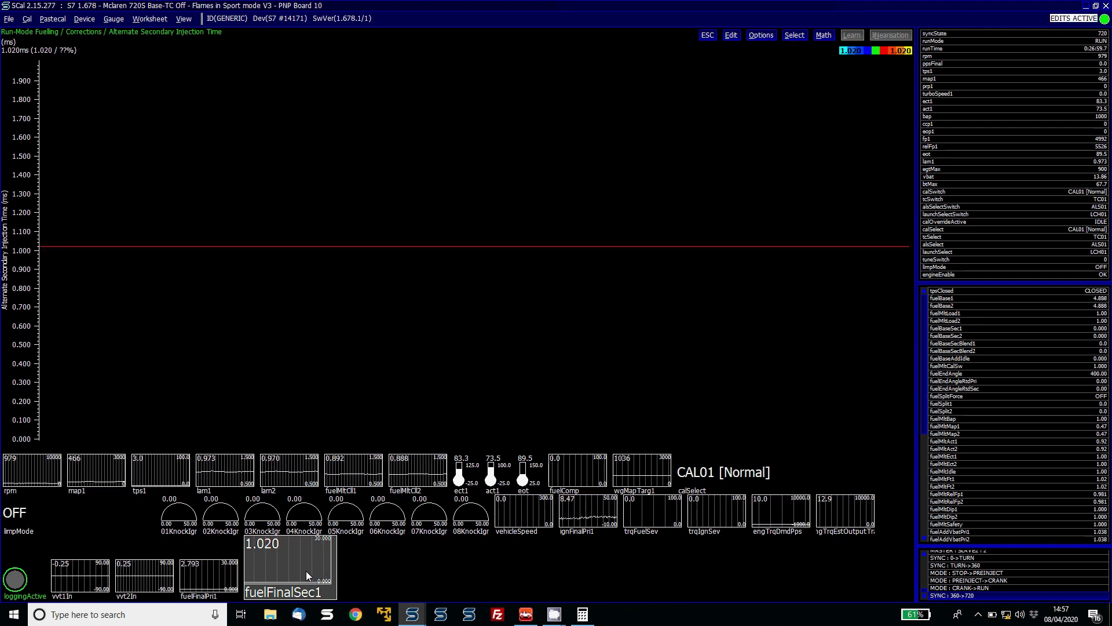
key(plus)
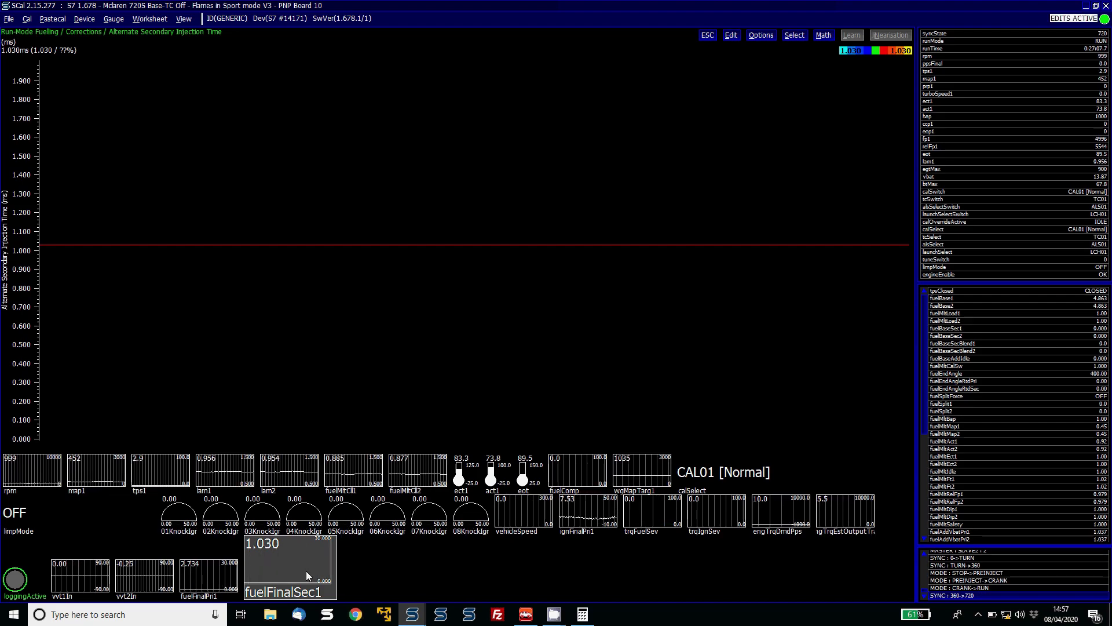
key(Up)
key(Up)
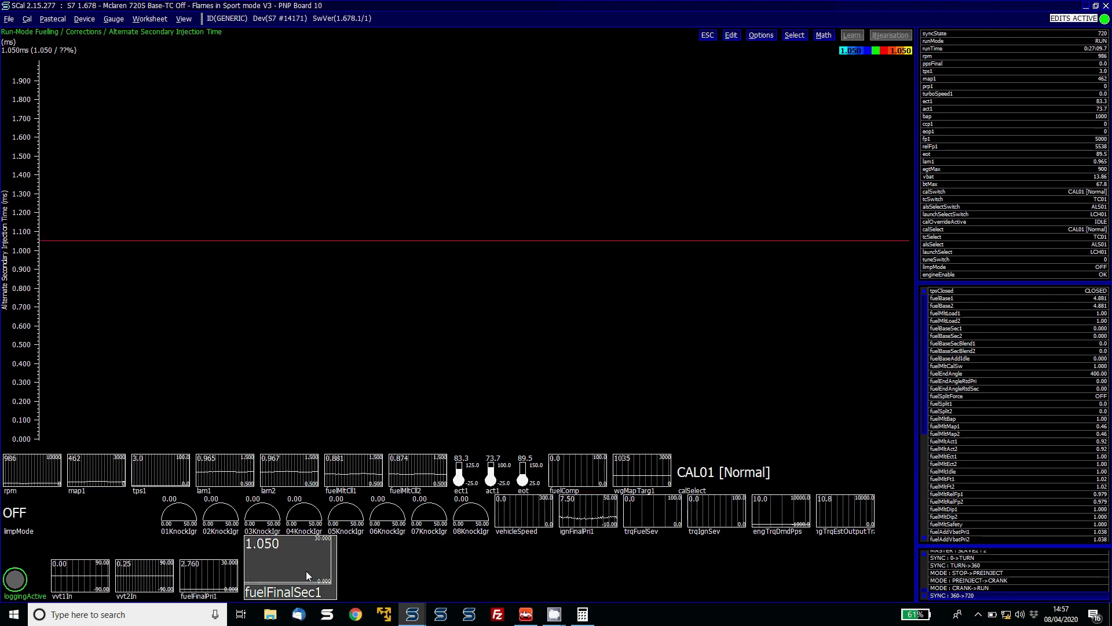
key(Up)
key(Up)
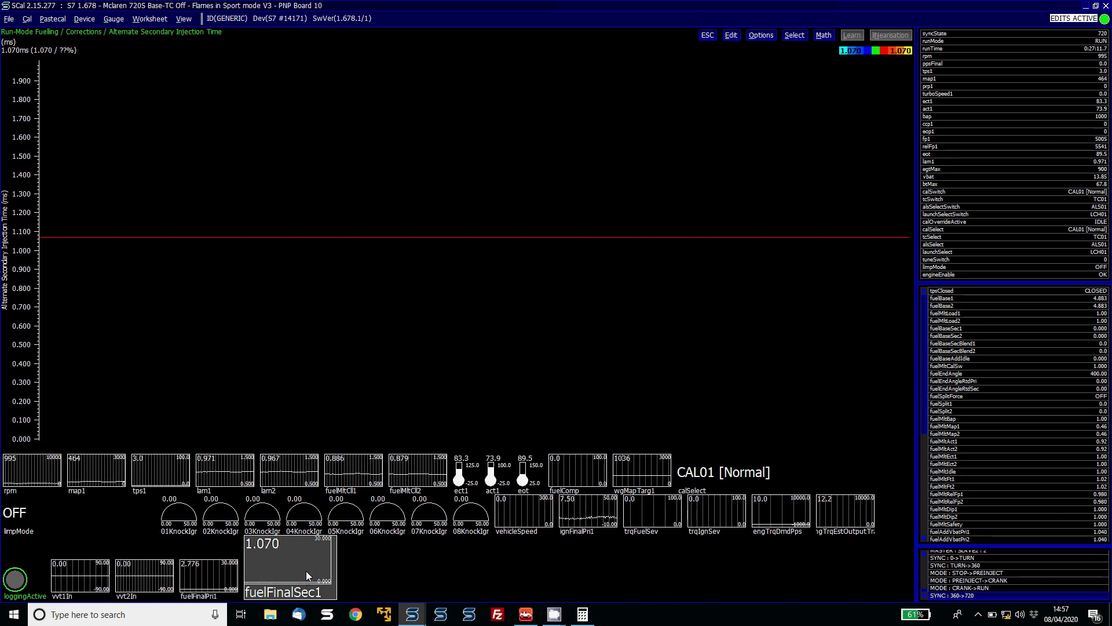
key(Up)
key(Up)
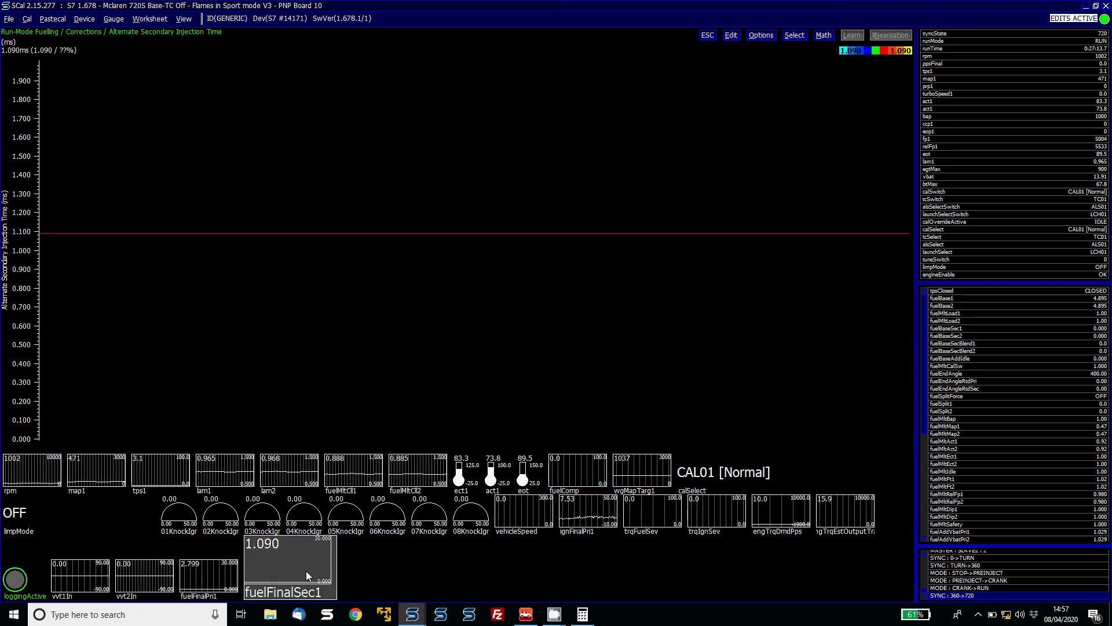
key(Up)
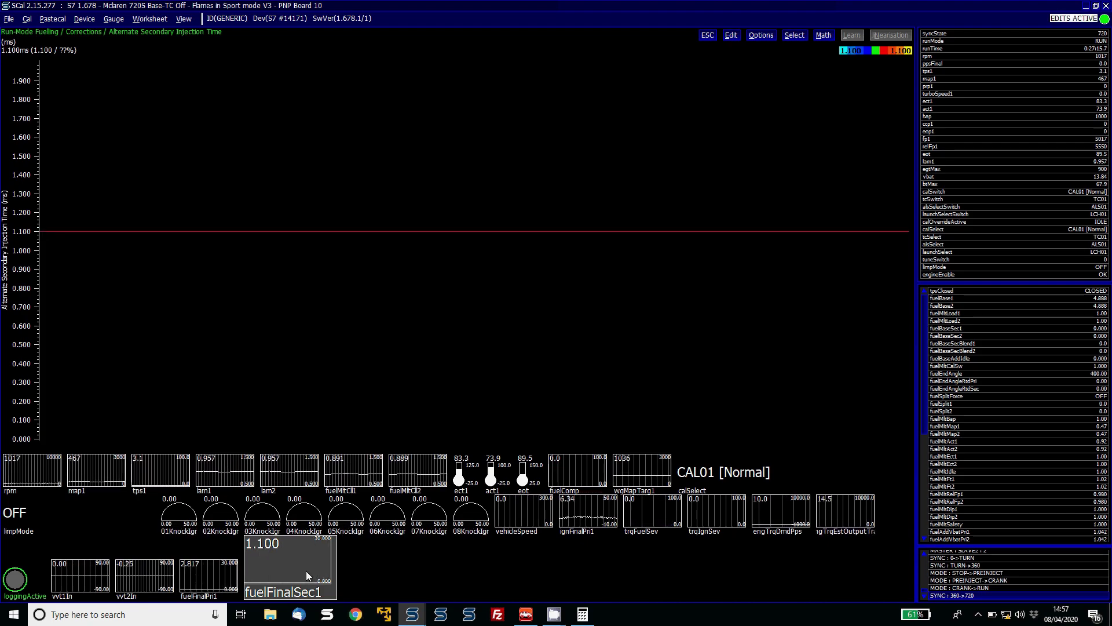
key(Up)
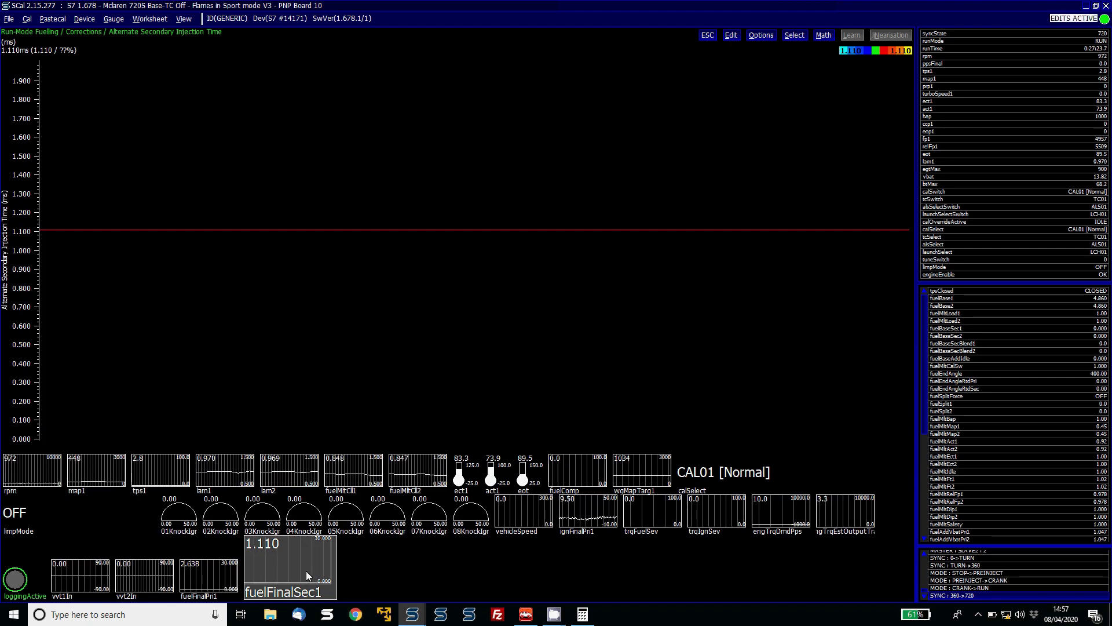
Step: Set Closed Loop Lambda Overall Enable to DISABLED
key(Escape)
key(Down)
key(Down)
key(Down)
key(Down)
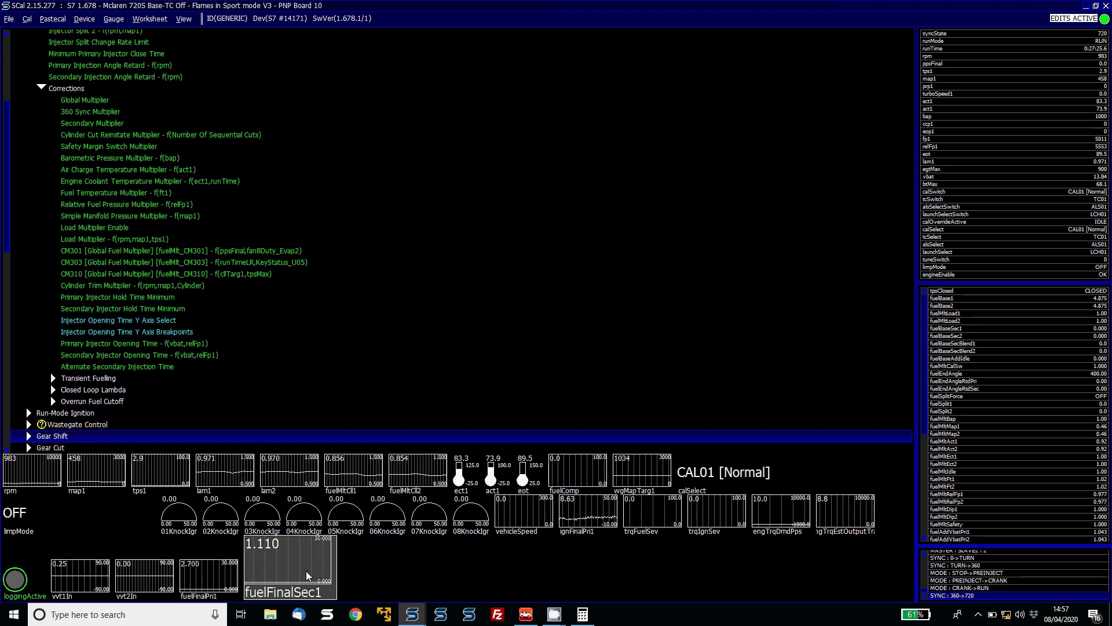
key(Up)
key(Up)
key(Right)
key(Down)
key(Return)
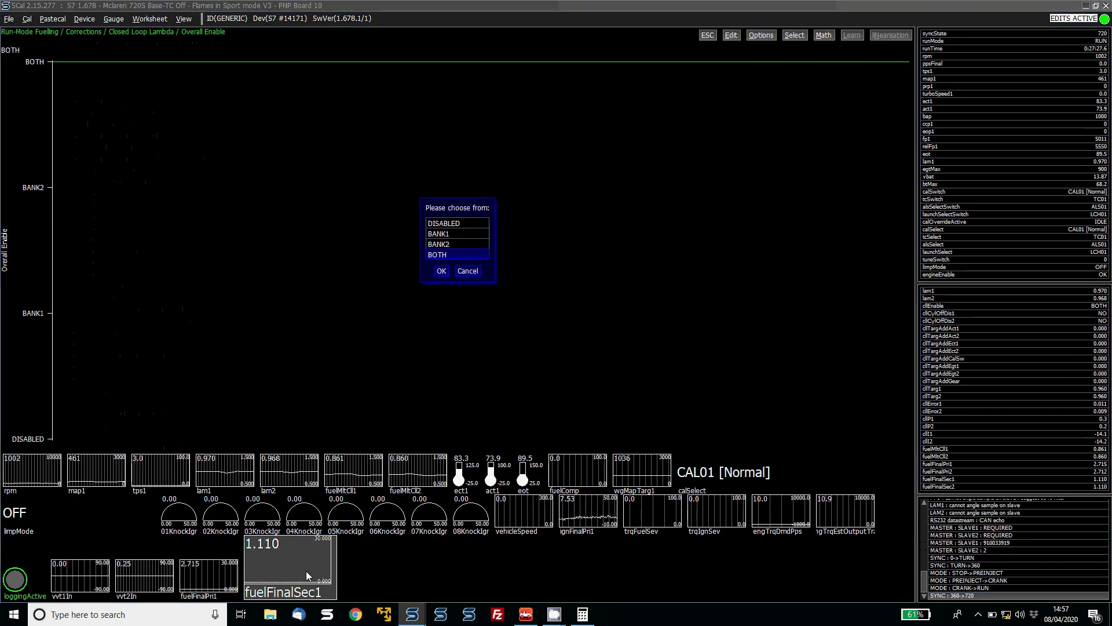
key(Up)
key(Up)
key(Up)
key(Return)
key(Escape)
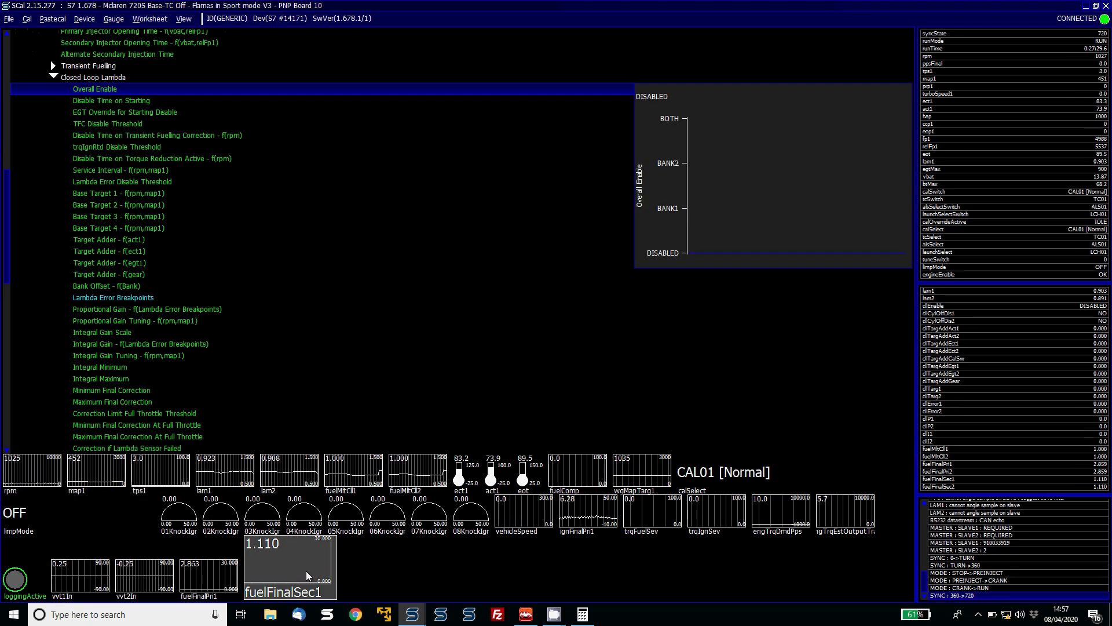
key(Page_Up)
key(Down)
key(Down)
key(Down)
key(Down)
key(Down)
key(Down)
key(Down)
key(Down)
key(Down)
key(Down)
key(Down)
key(Down)
key(Down)
key(Down)
key(Down)
key(Down)
key(Down)
key(Down)
key(Down)
key(Down)
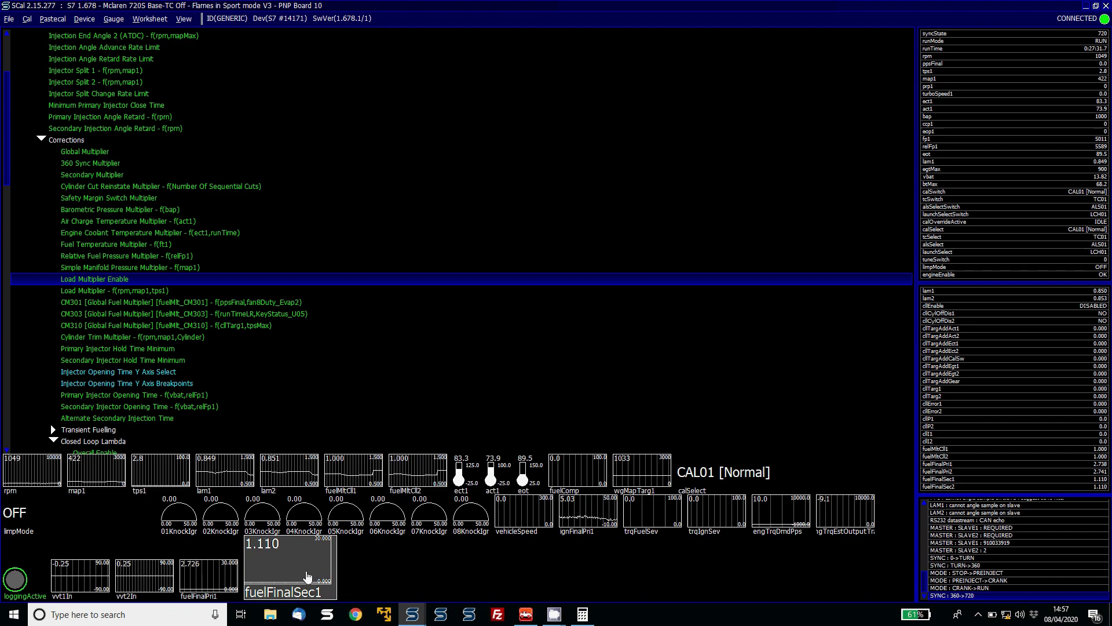
Step: Open the Alternate Secondary Injection Time graph past the warning and reset it to 1.000 ms
key(Up)
key(Up)
key(Up)
key(Return)
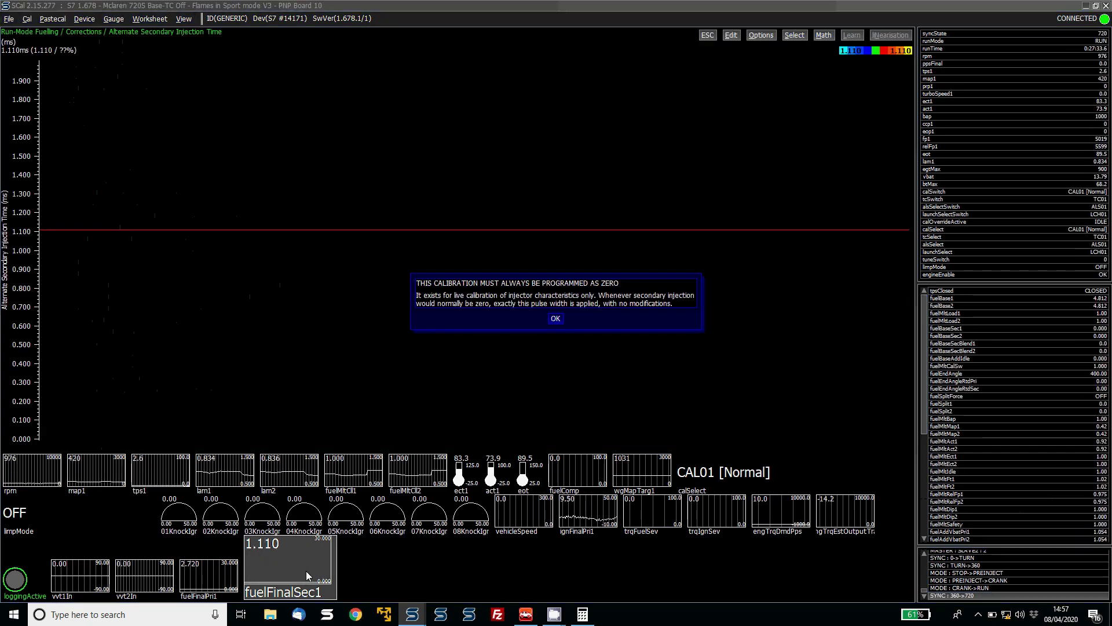
key(Return)
key(ctrl+z)
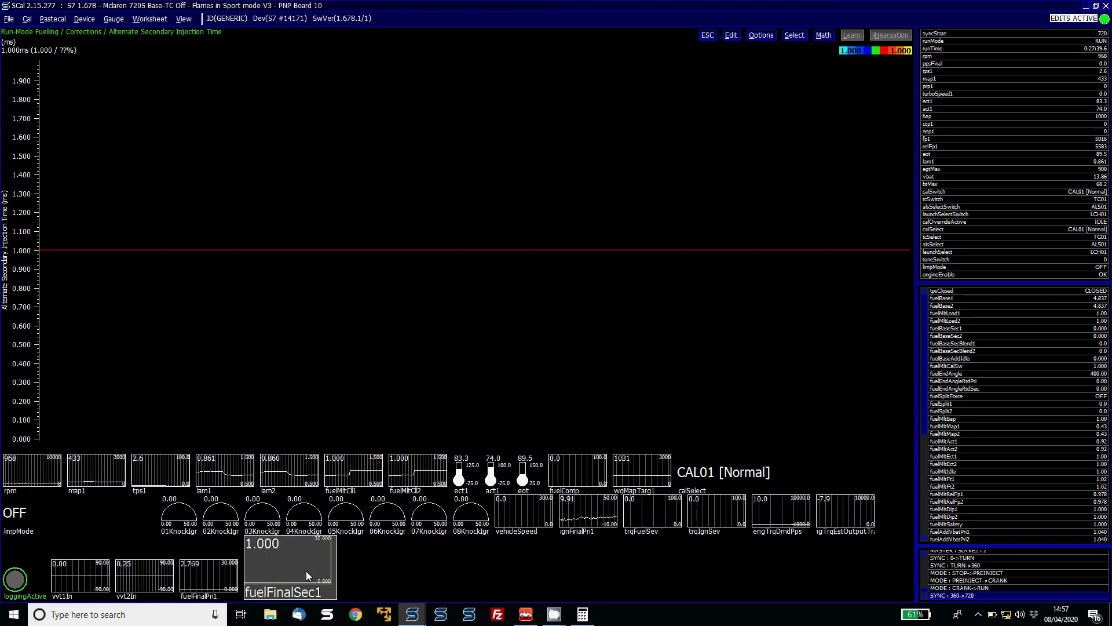
Step: Sweep the Alternate Secondary Injection Time up to 1.230 ms and back down to 1.120 ms
key(plus)
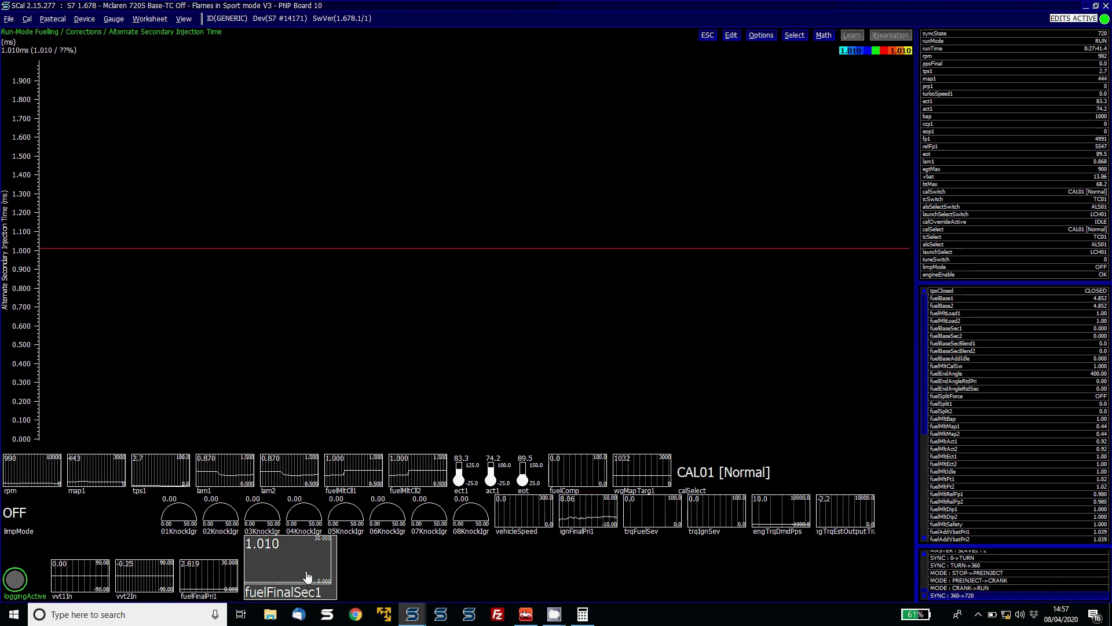
key(plus)
key(plus)
key(plus)
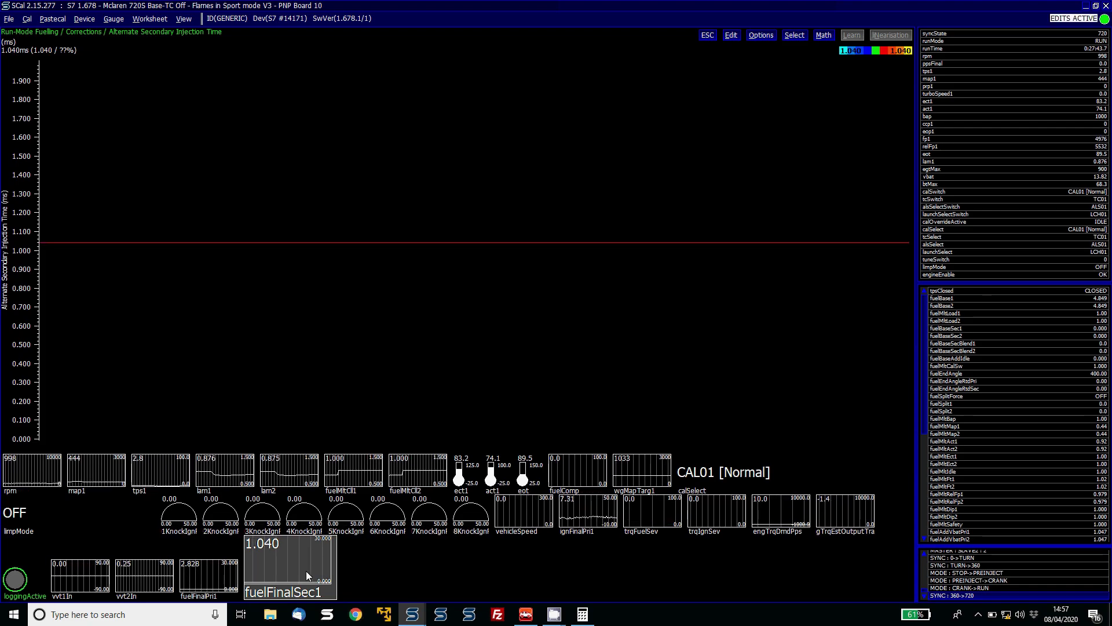
key(plus)
key(plus)
key(plus)
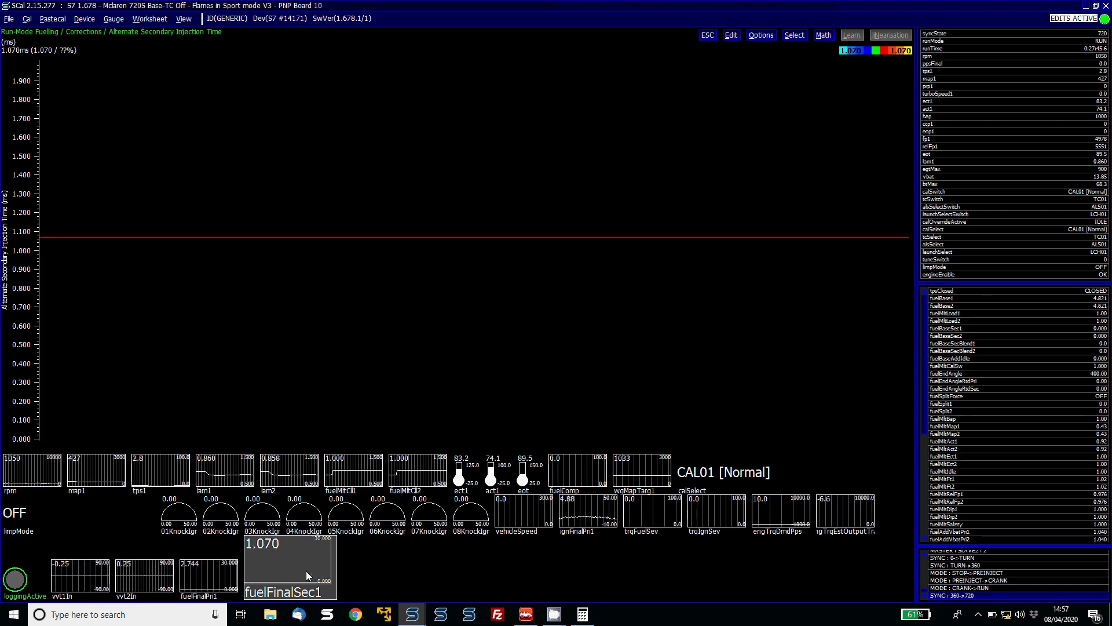
key(plus)
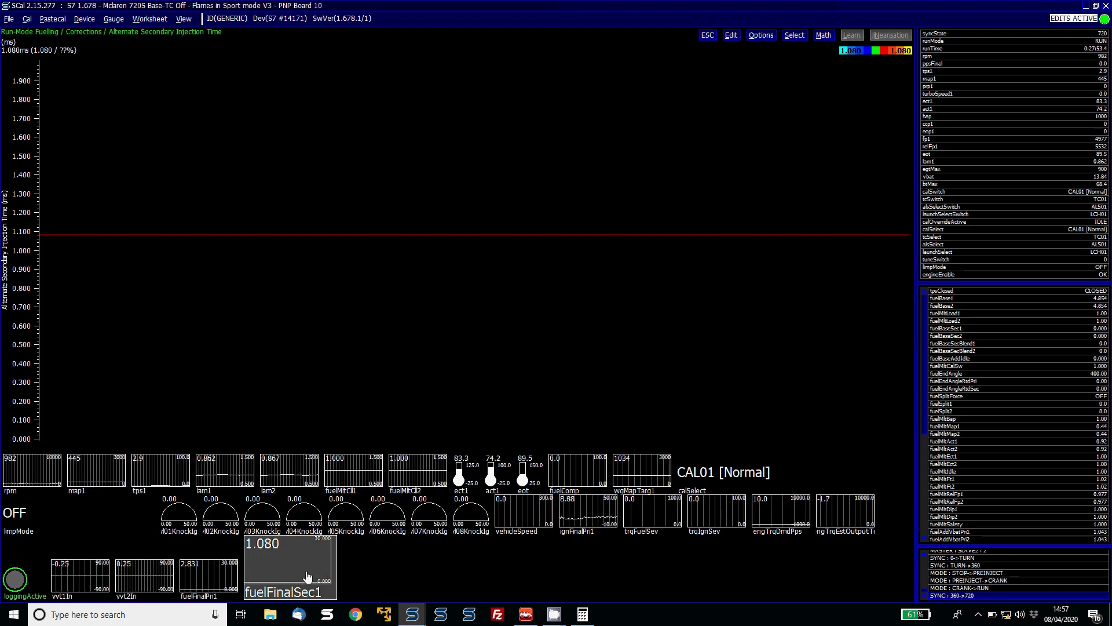
key(plus)
key(plus)
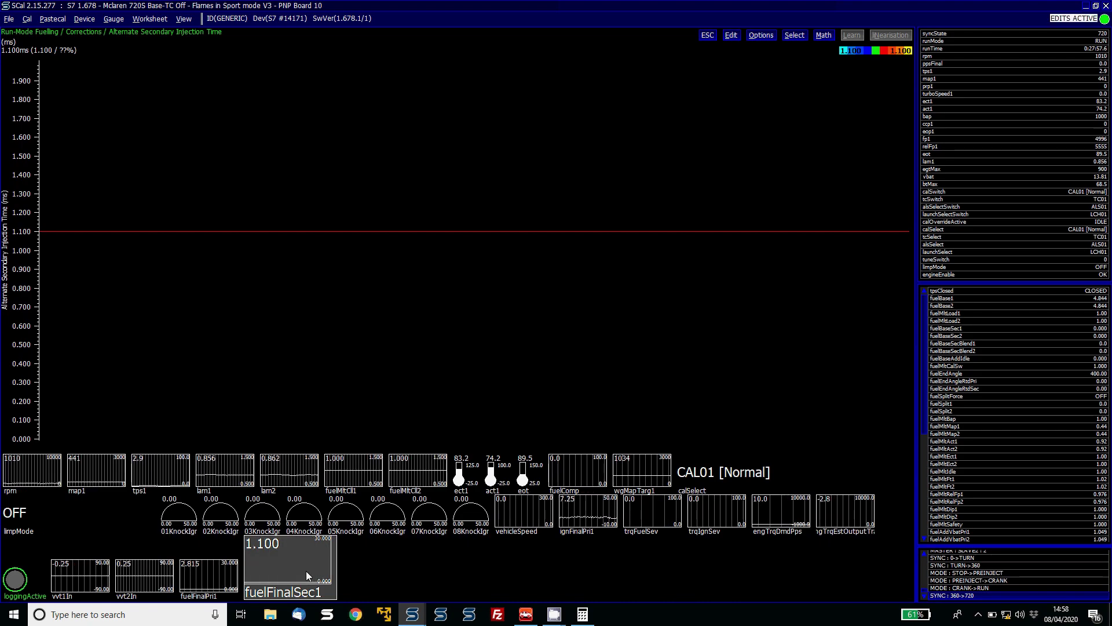
key(plus)
key(plus)
key(plus)
key(plus)
key(plus)
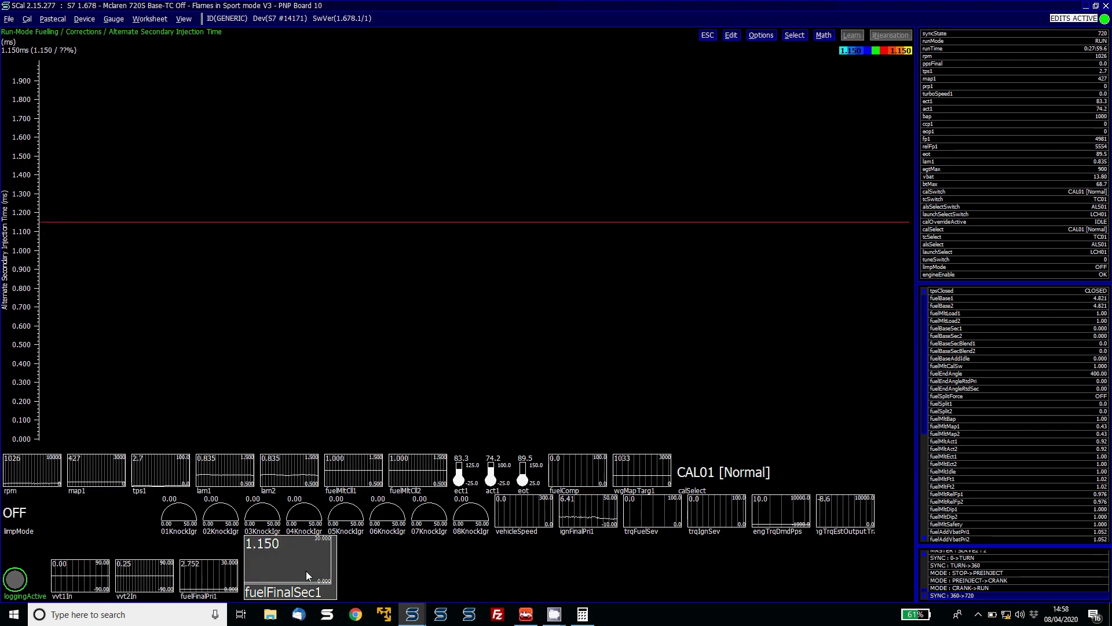
key(plus)
key(plus)
key(plus)
key(plus)
key(plus)
key(plus)
key(plus)
key(plus)
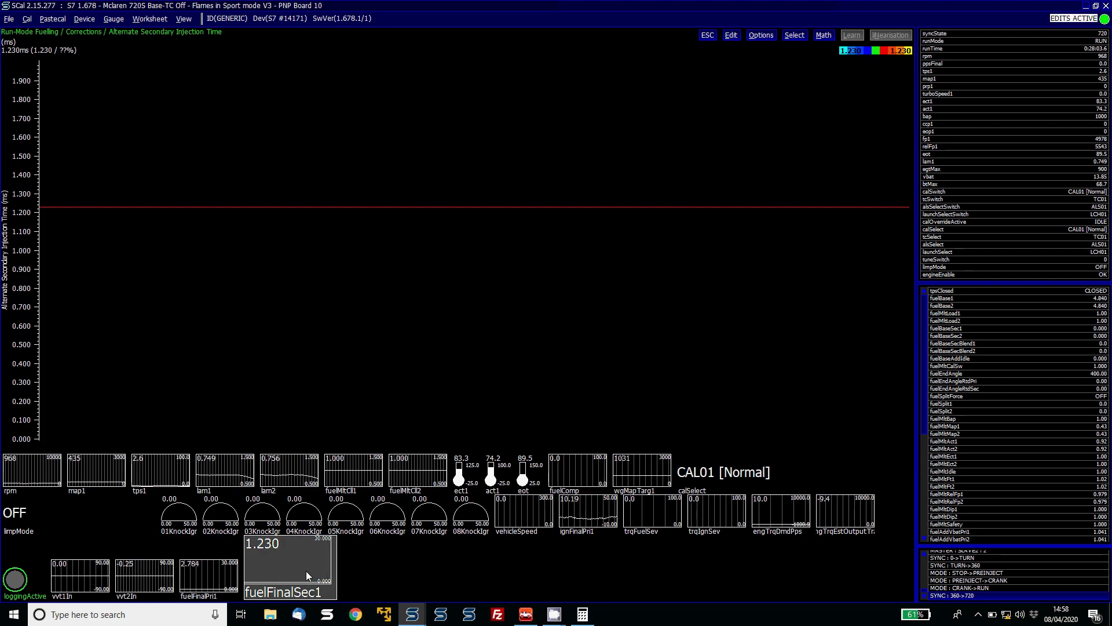
key(minus)
key(minus)
key(minus)
key(minus)
key(minus)
key(minus)
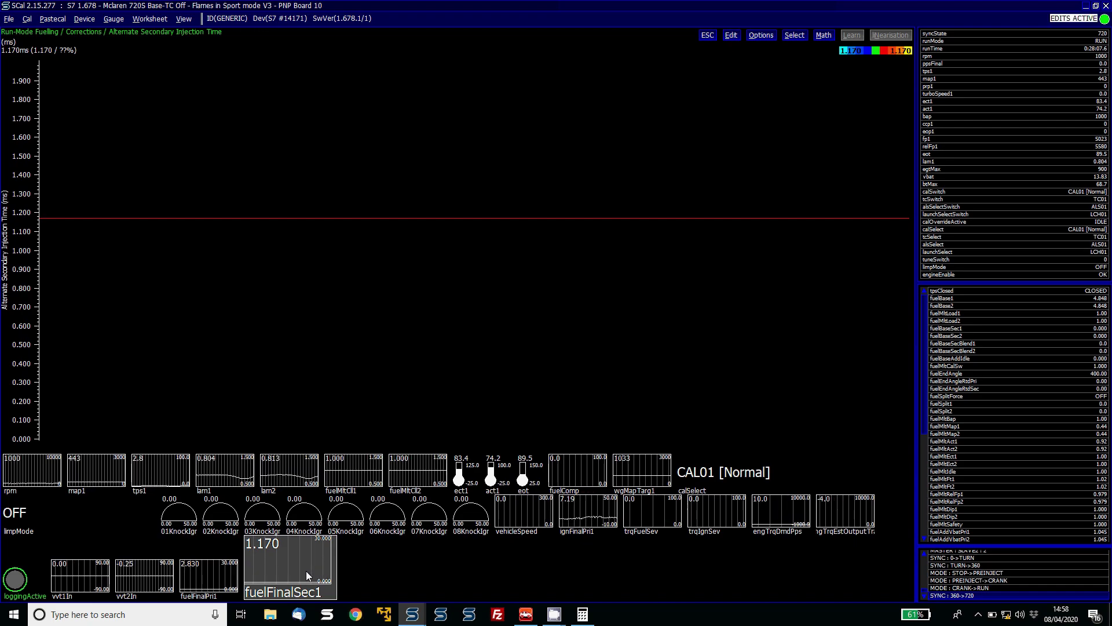
key(minus)
key(minus)
key(minus)
key(minus)
key(minus)
key(minus)
key(minus)
key(minus)
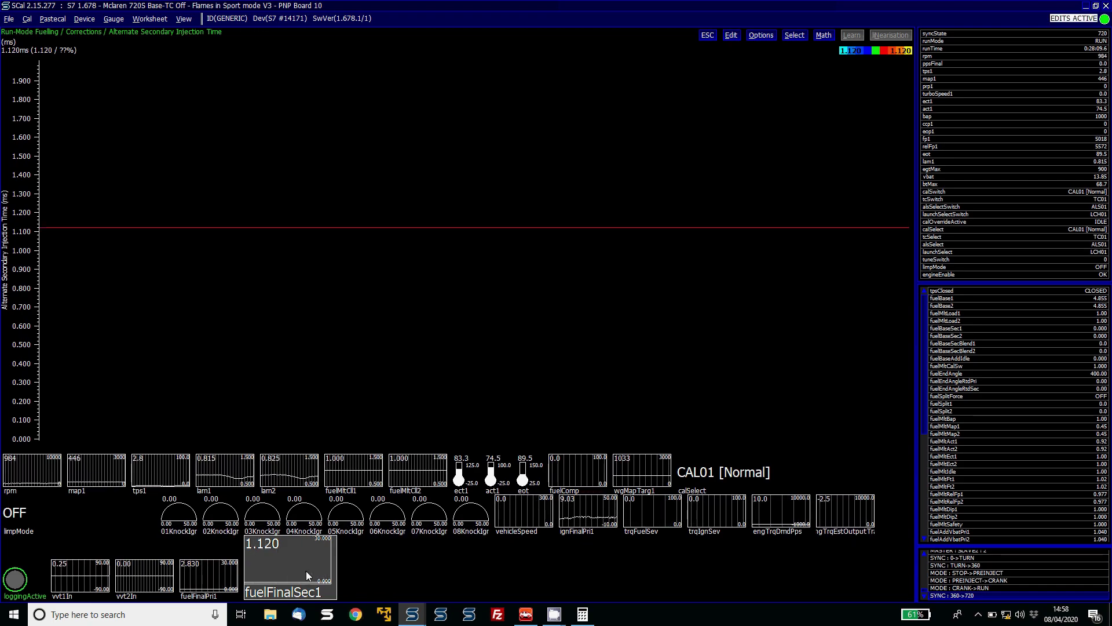
Step: Set the secondary injection time back to 0.000 and close its graph
key(minus)
key(minus)
key(minus)
text(09)
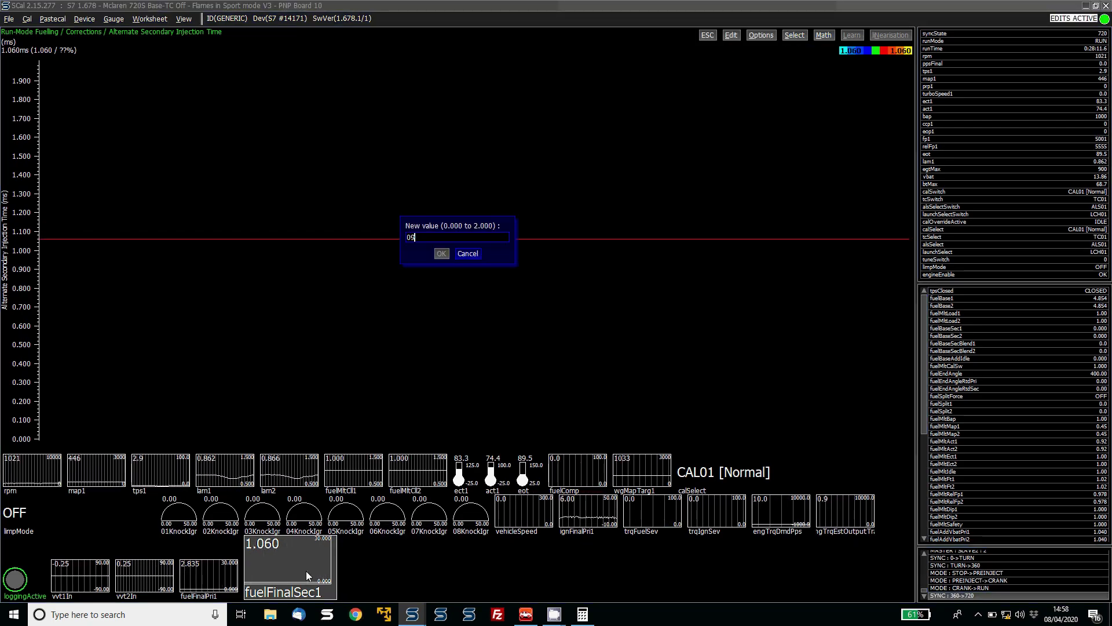
key(Return)
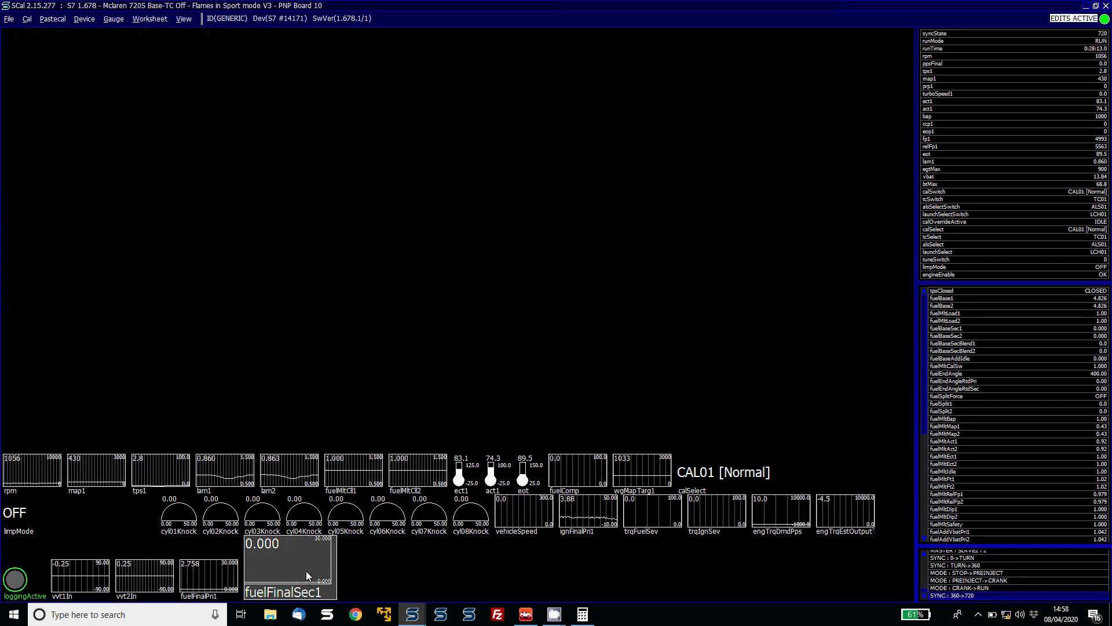
key(Escape)
Step: Increase the Secondary Injector Opening Time 14.00 V column (7000–1000 mBar) to 1.060 ms
key(Down)
key(Down)
key(Up)
key(Up)
key(Up)
key(Up)
key(Up)
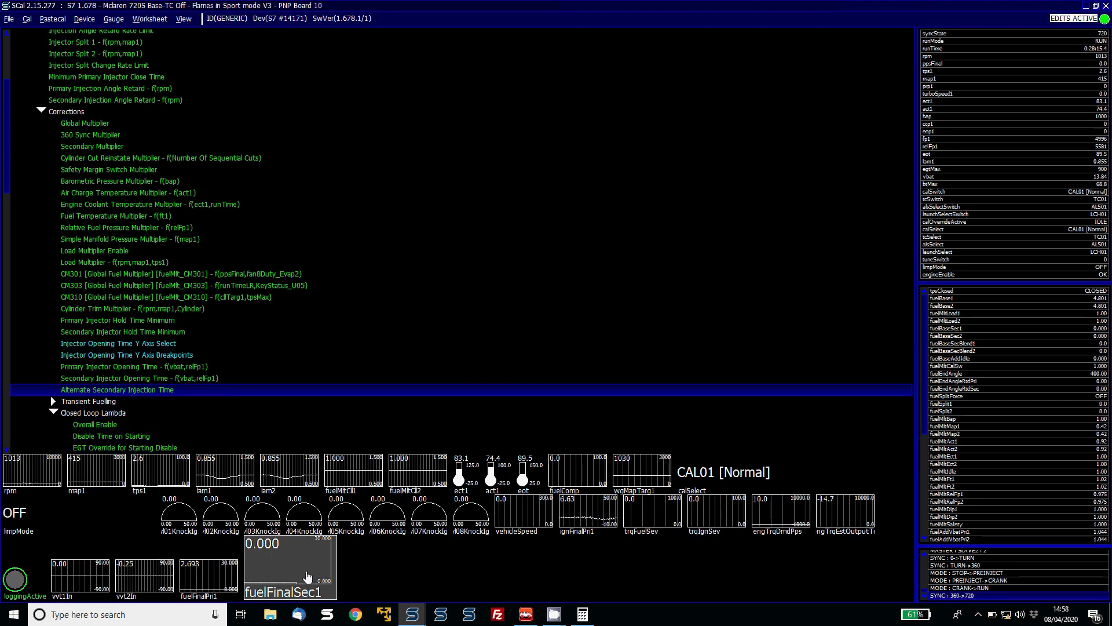
key(Return)
key(Right)
key(Right)
key(Right)
key(Right)
key(Right)
key(Right)
key(Right)
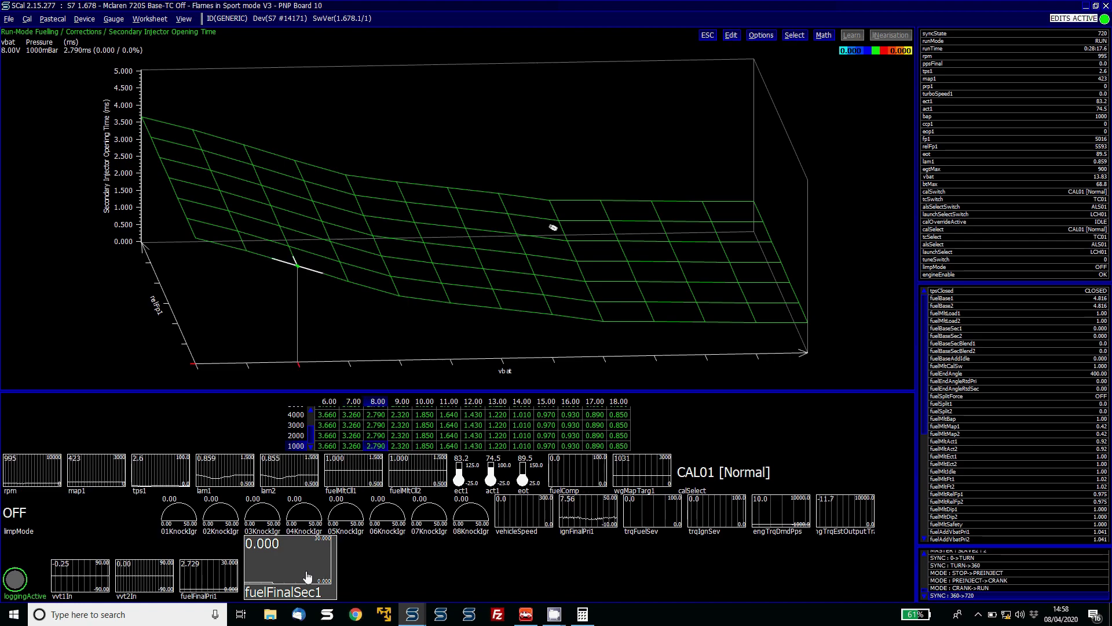
key(Up)
key(Up)
key(Up)
key(Up)
key(Up)
key(Up)
key(shift+Down)
key(shift+Down)
key(shift+Down)
key(shift+Down)
key(shift+Down)
key(shift+Down)
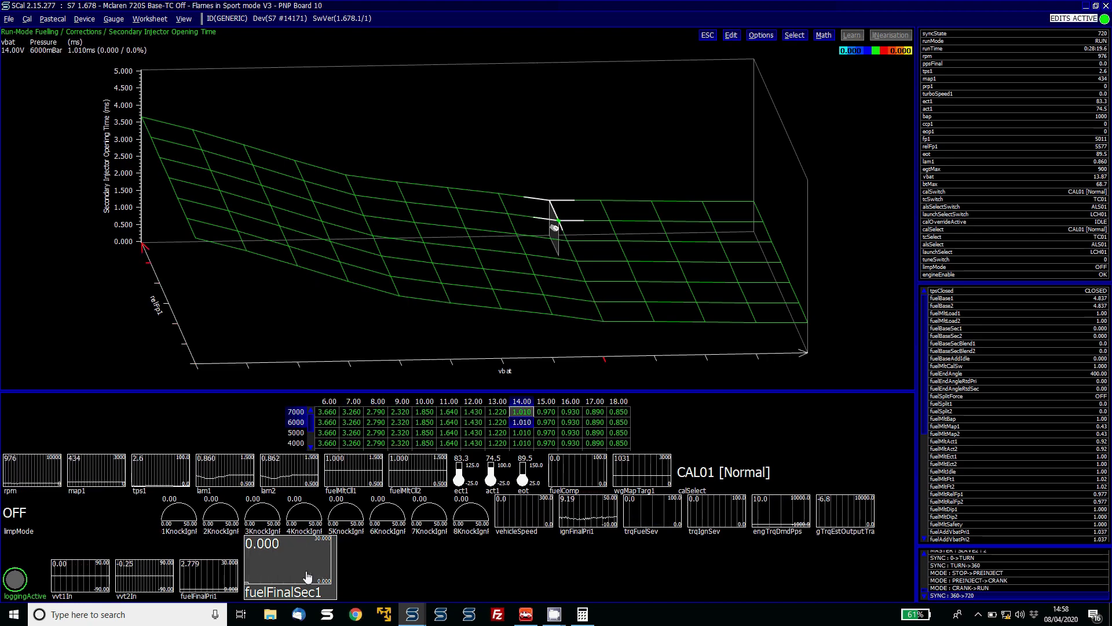
key(plus)
key(plus)
key(plus)
key(plus)
key(plus)
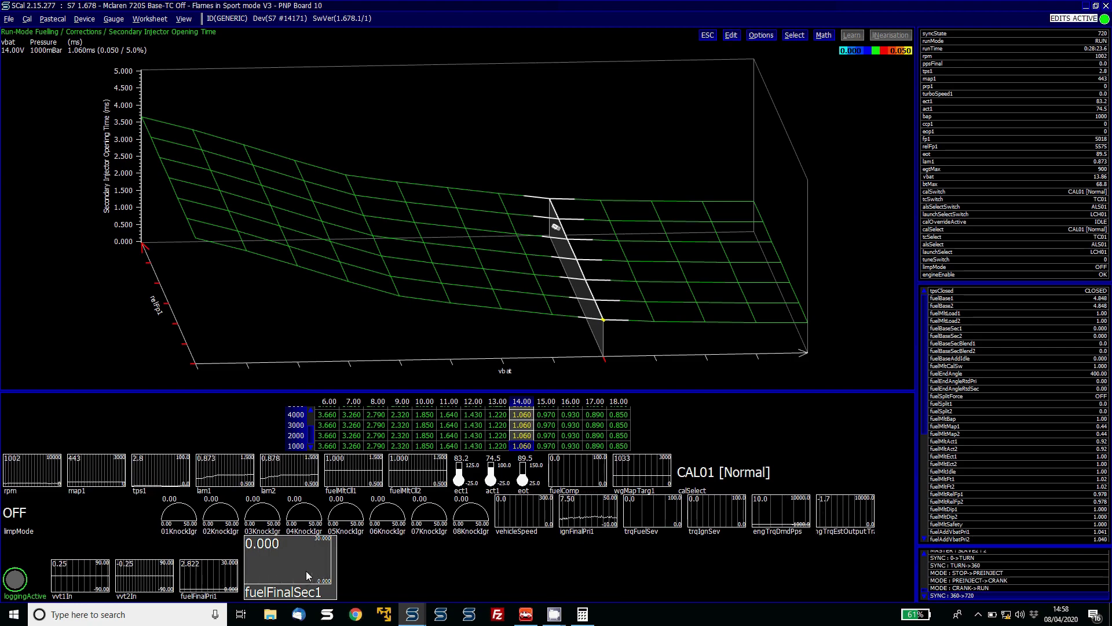
key(Escape)
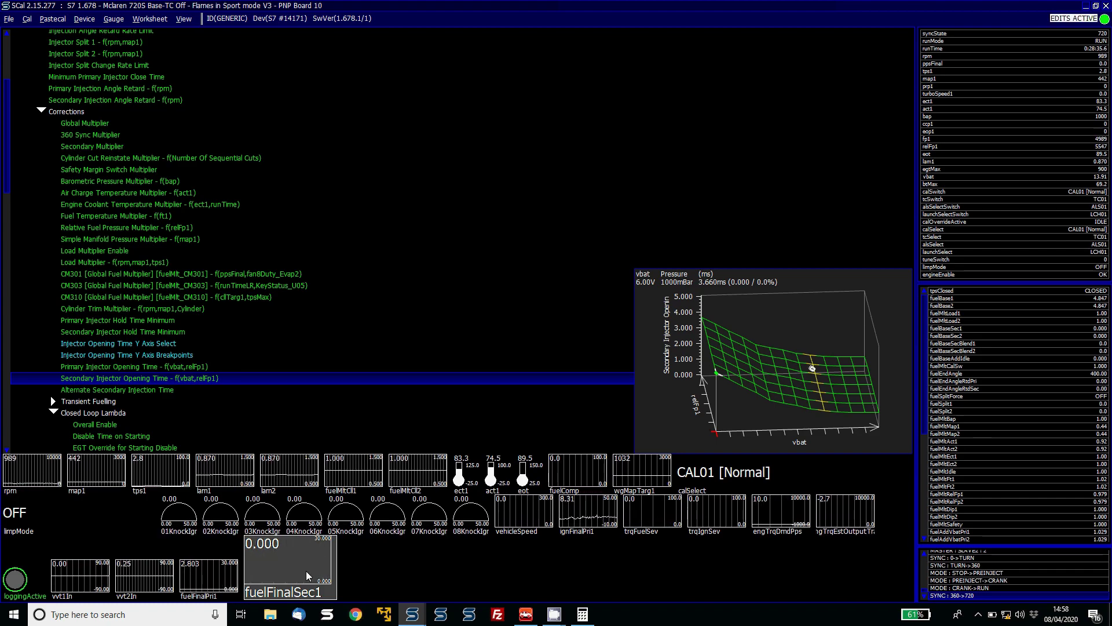
Step: Step up past Minimum Primary Injector Close Time to preview the Injector Split 1 map
key(Up)
key(Up)
key(Up)
key(Up)
key(Up)
key(Up)
key(Up)
key(Up)
key(Up)
key(Up)
key(Up)
key(Up)
key(Up)
key(Up)
key(Up)
key(Up)
key(Up)
key(Up)
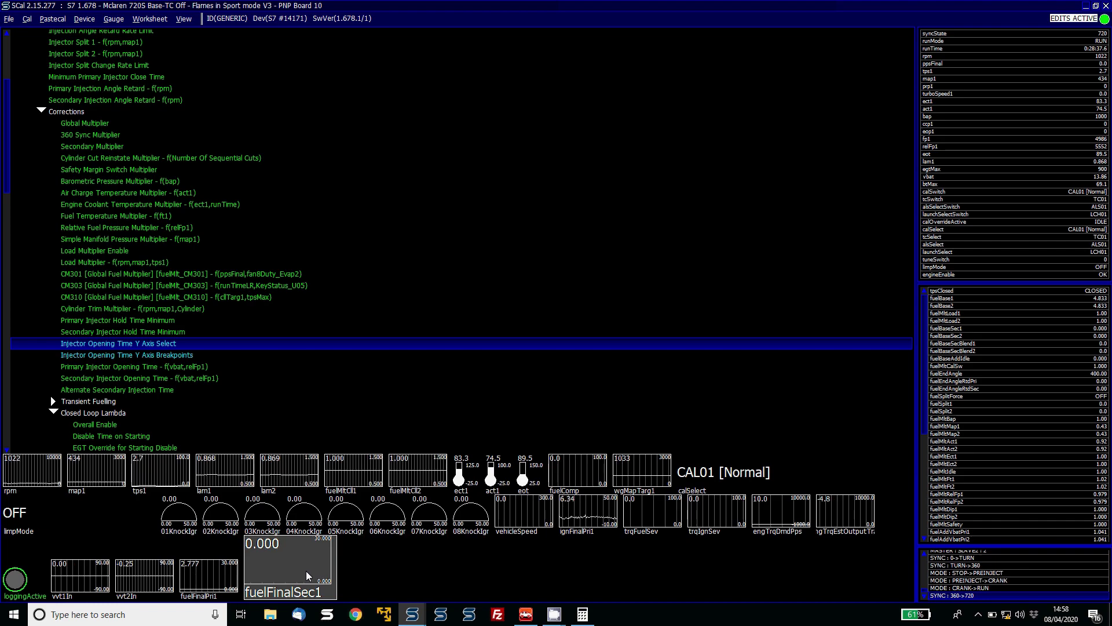
key(Up)
key(Up)
key(Up)
key(Up)
key(Up)
key(Up)
key(Up)
key(Up)
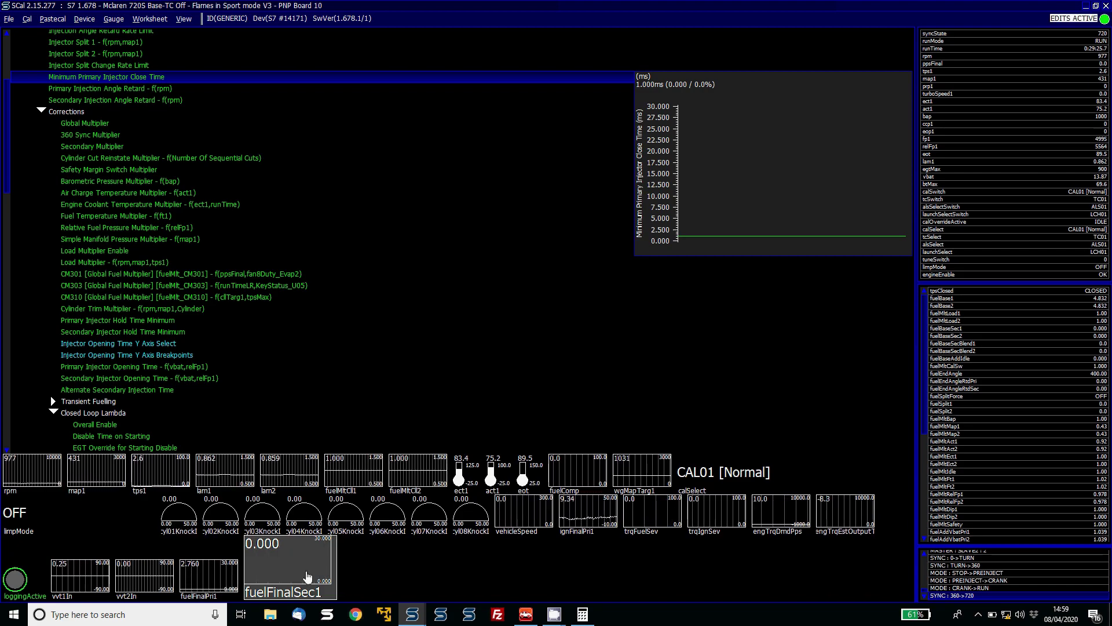
key(Up)
key(Up)
key(Up)
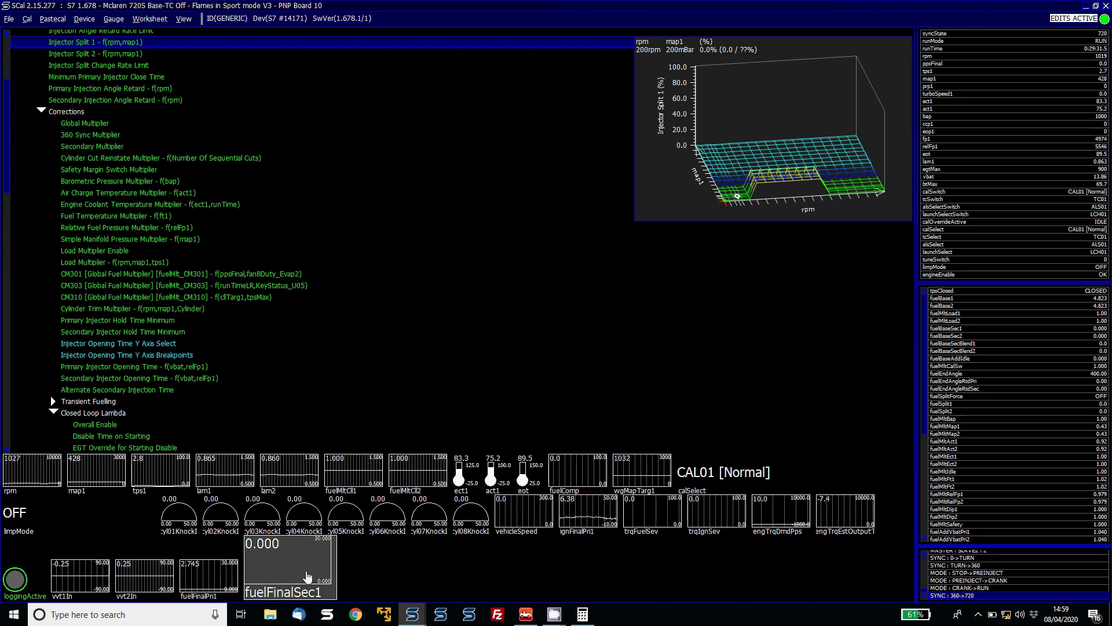
mouse_move(413, 617)
click(455, 572)
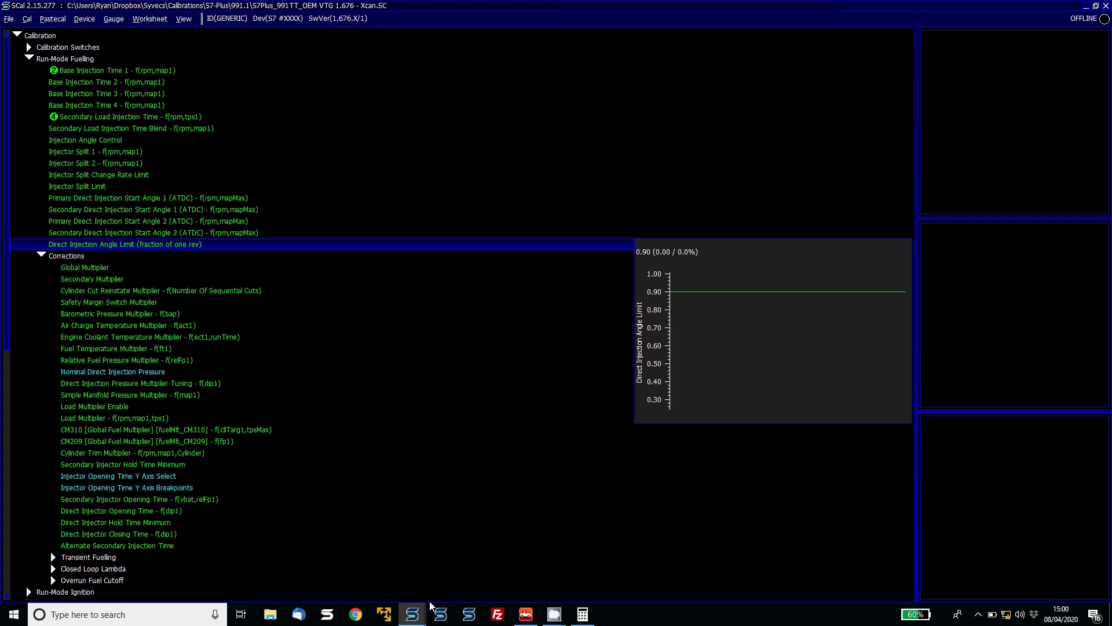
mouse_move(413, 613)
click(345, 565)
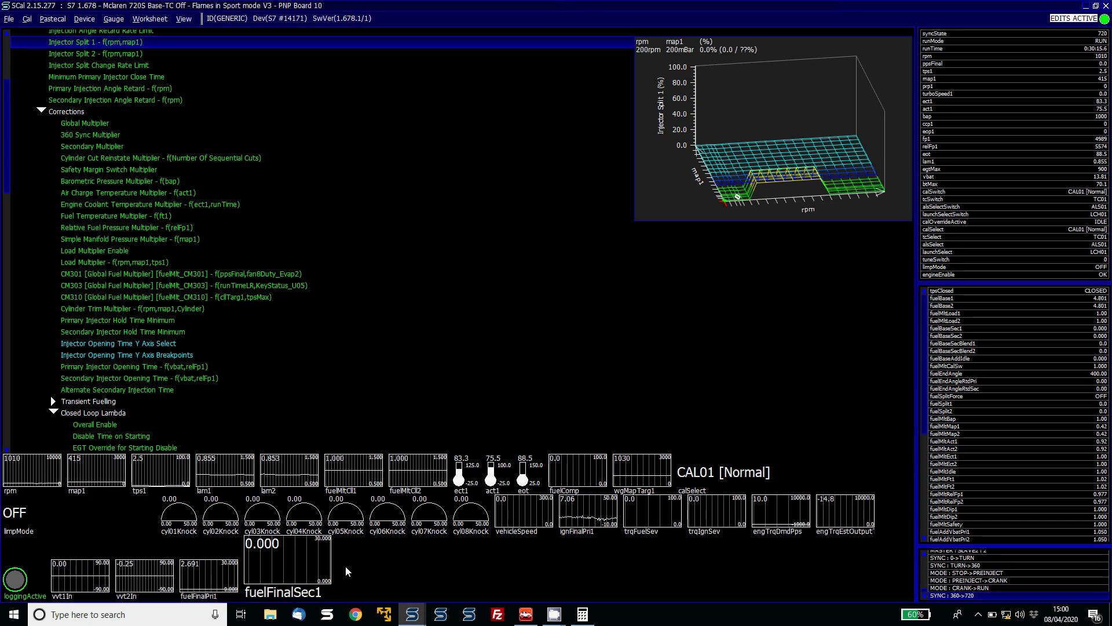
key(Down)
key(Down)
key(Down)
key(Down)
key(Down)
key(Down)
key(Down)
key(Down)
key(Down)
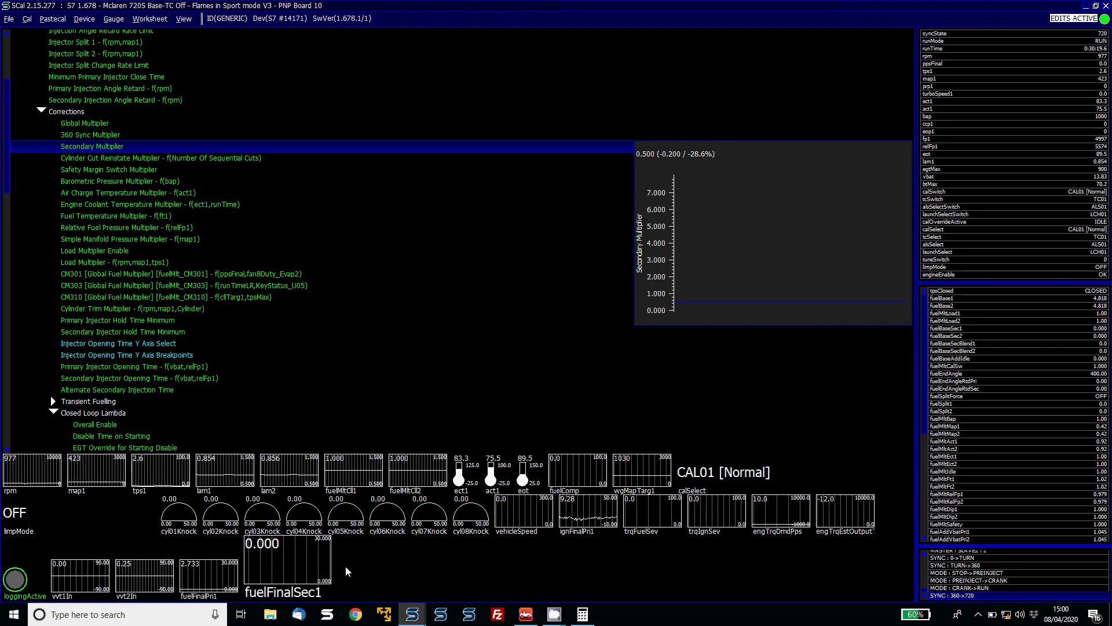
key(Down)
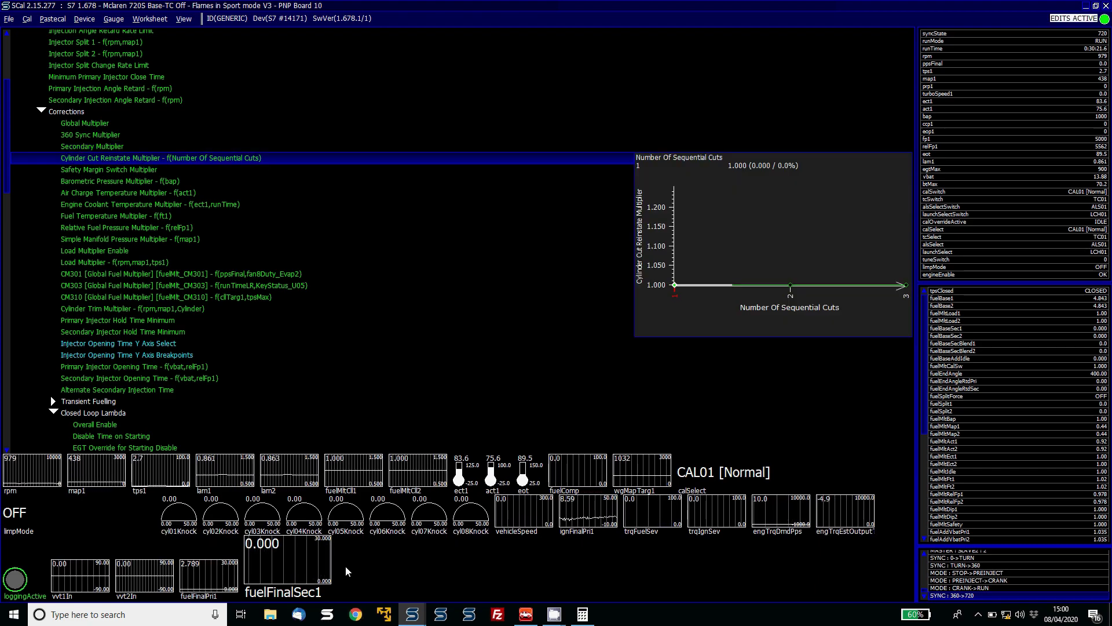
key(Down)
key(Down)
key(Down)
key(Down)
key(Down)
key(Down)
key(Down)
key(Down)
key(Down)
key(Up)
key(Up)
key(Up)
key(Up)
key(Up)
key(Up)
key(Up)
key(Up)
key(Up)
key(Up)
key(Up)
key(Up)
key(Up)
key(Up)
key(Up)
key(Up)
key(Up)
key(Up)
key(Up)
key(Up)
key(Up)
key(Up)
key(Up)
key(Up)
key(Up)
key(Up)
key(Up)
key(Up)
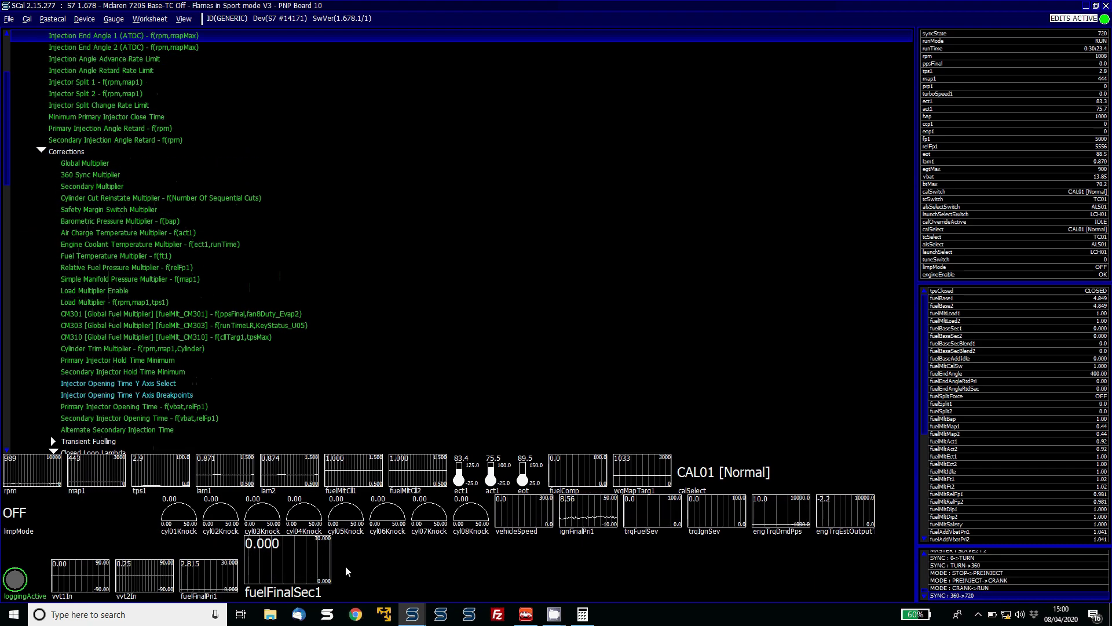
key(Down)
key(Down)
key(Down)
key(Down)
key(Down)
key(Down)
key(Down)
key(Down)
key(Down)
key(Down)
key(Down)
key(Down)
key(Down)
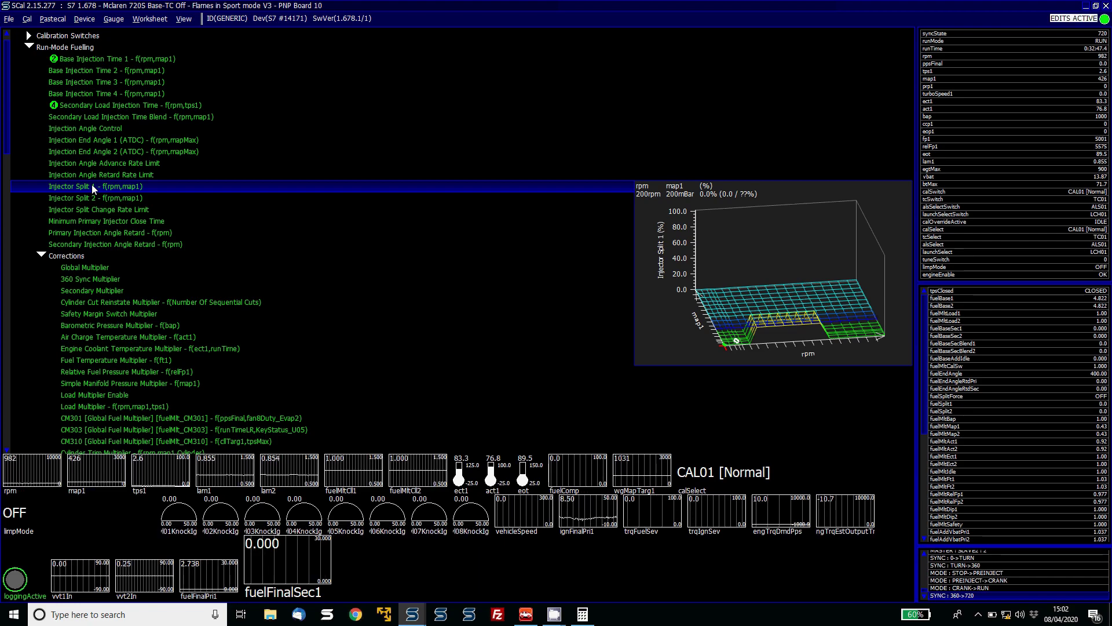
key(Home)
key(Down)
key(Right)
key(Down)
key(Right)
key(Down)
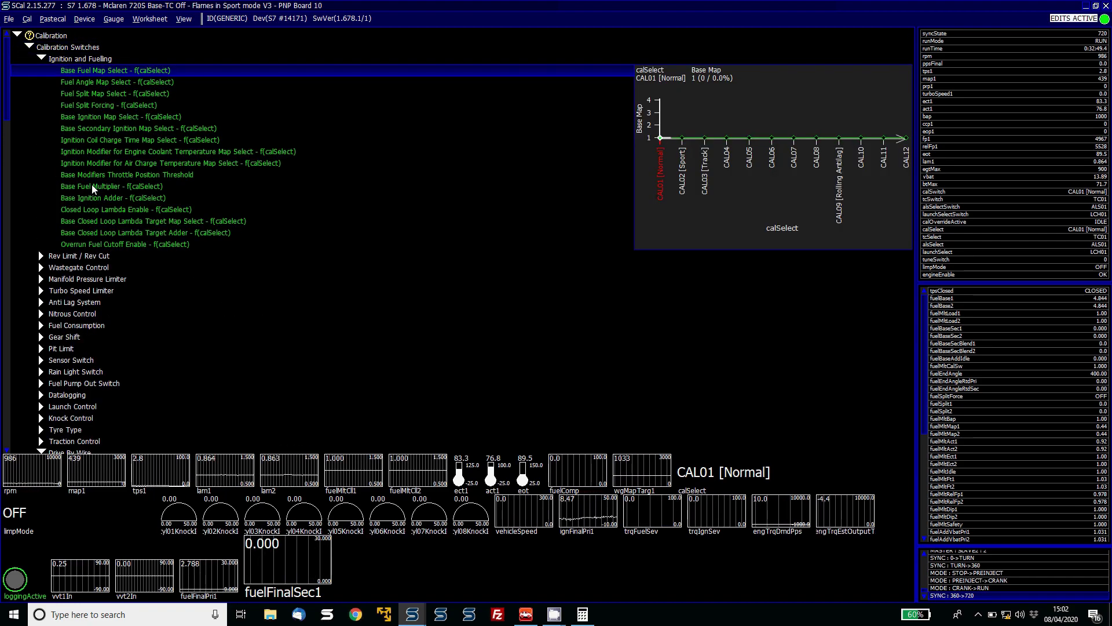
key(Down)
key(Down)
key(Down)
key(Up)
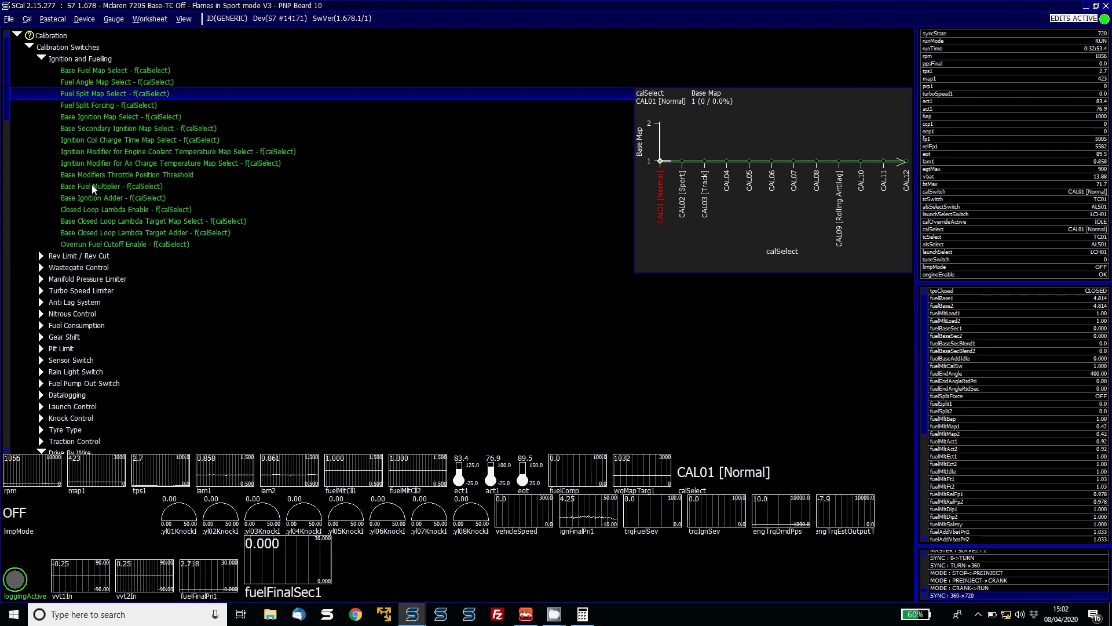
key(Up)
key(Up)
key(Up)
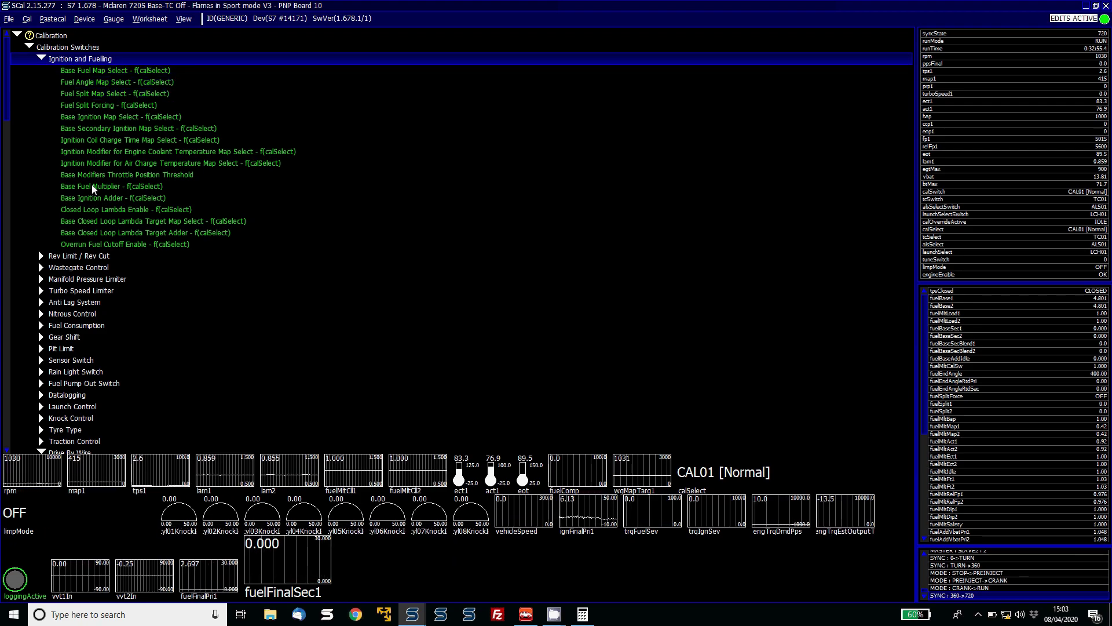
key(Left)
key(Left)
key(Left)
key(Down)
Step: Set every cell of the Injector Split 1 table to 0.0 and close the editor
key(Down)
key(Down)
key(Down)
key(Down)
key(Down)
key(Down)
key(Down)
key(Down)
key(Down)
key(Down)
key(Down)
key(Down)
key(Down)
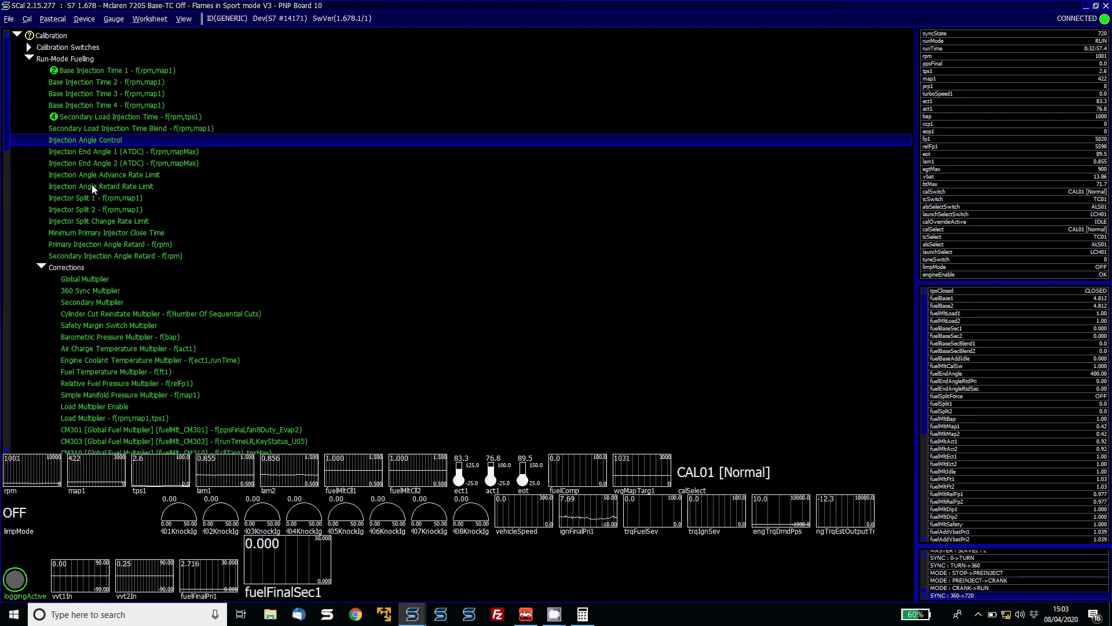
key(Up)
key(Up)
key(Down)
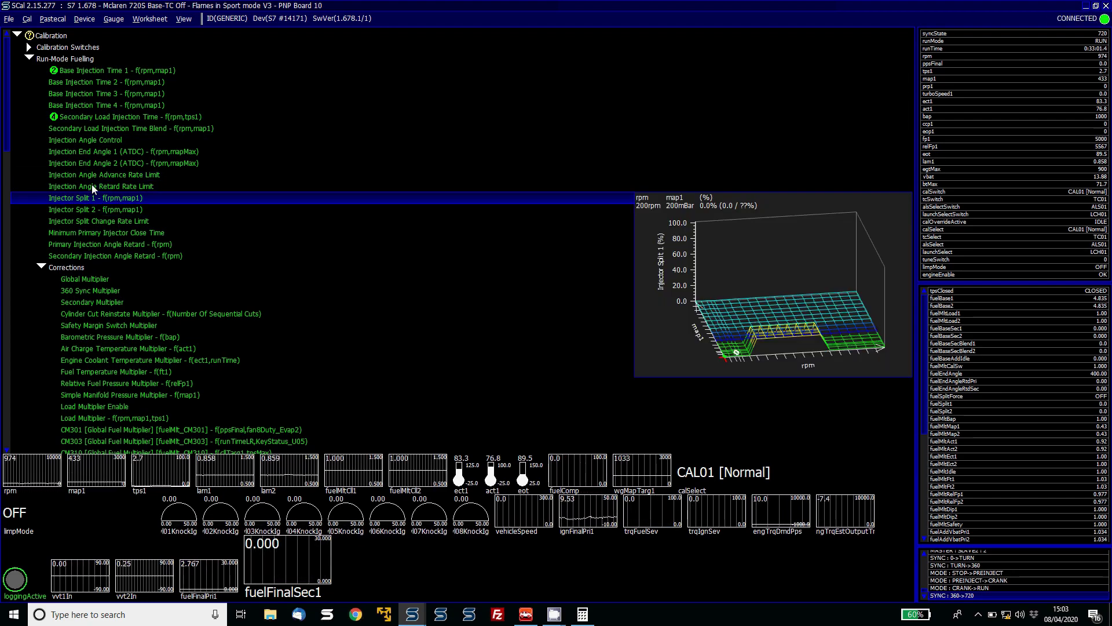
key(Return)
key(ctrl+a)
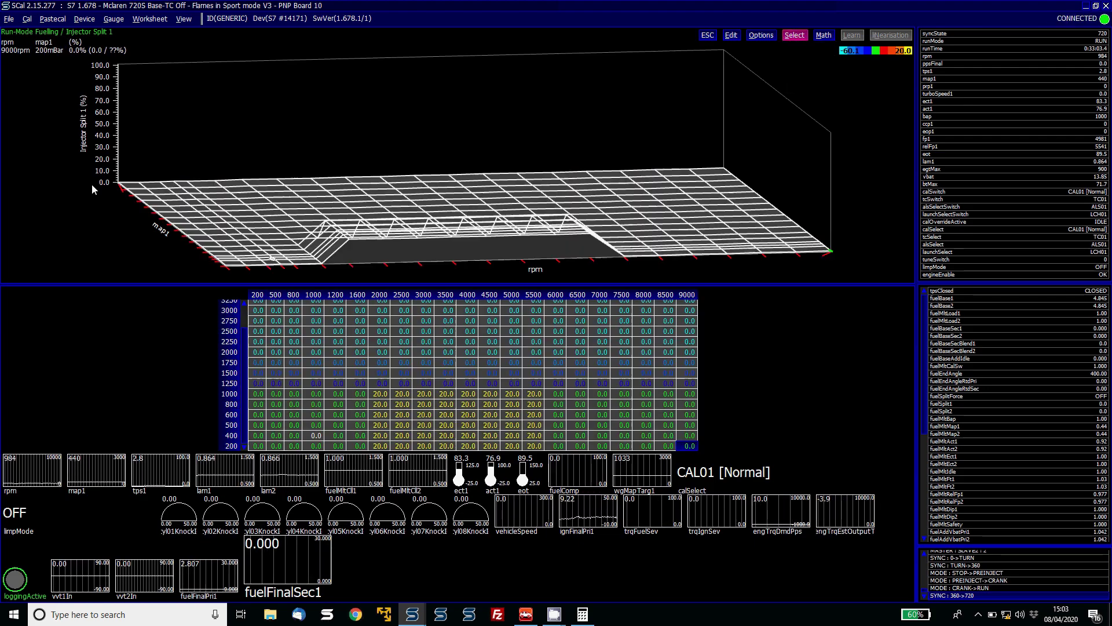
text(0)
key(Return)
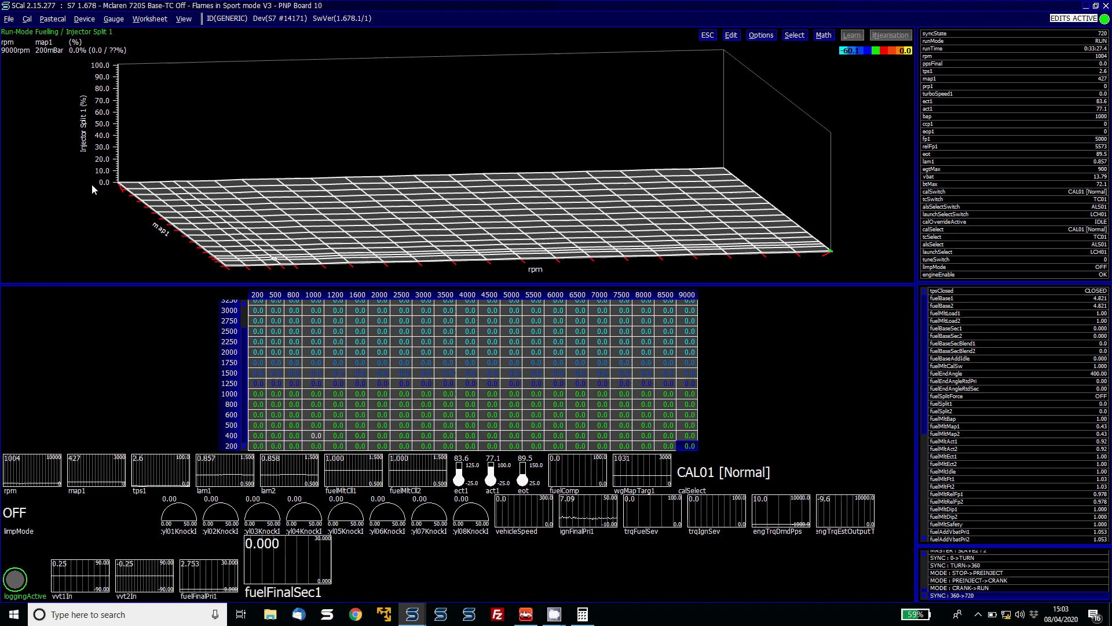
key(Escape)
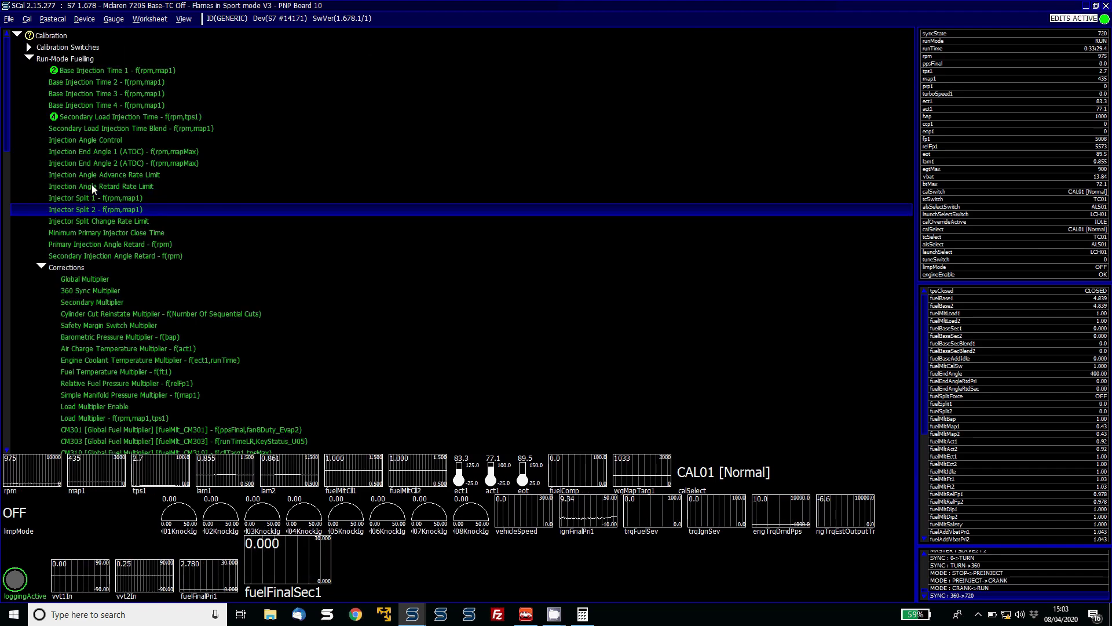
Step: Browse the Run-Mode Fuelling entries to Injection Angle Retard Rate Limit
key(Down)
key(Down)
key(Down)
key(Up)
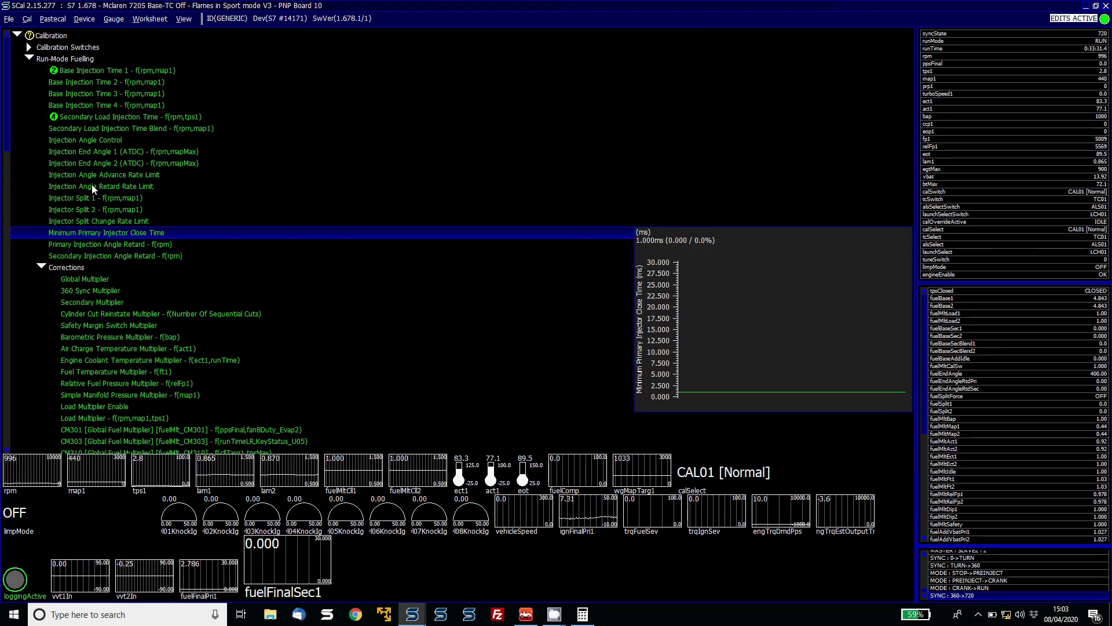
key(Up)
key(Up)
key(Up)
key(Up)
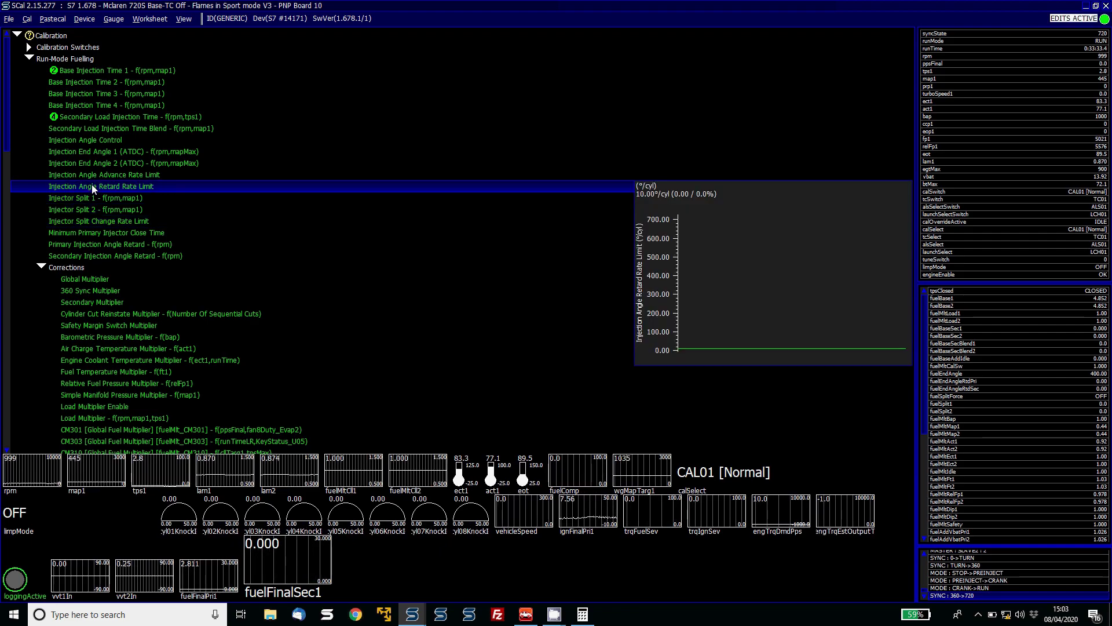
key(Return)
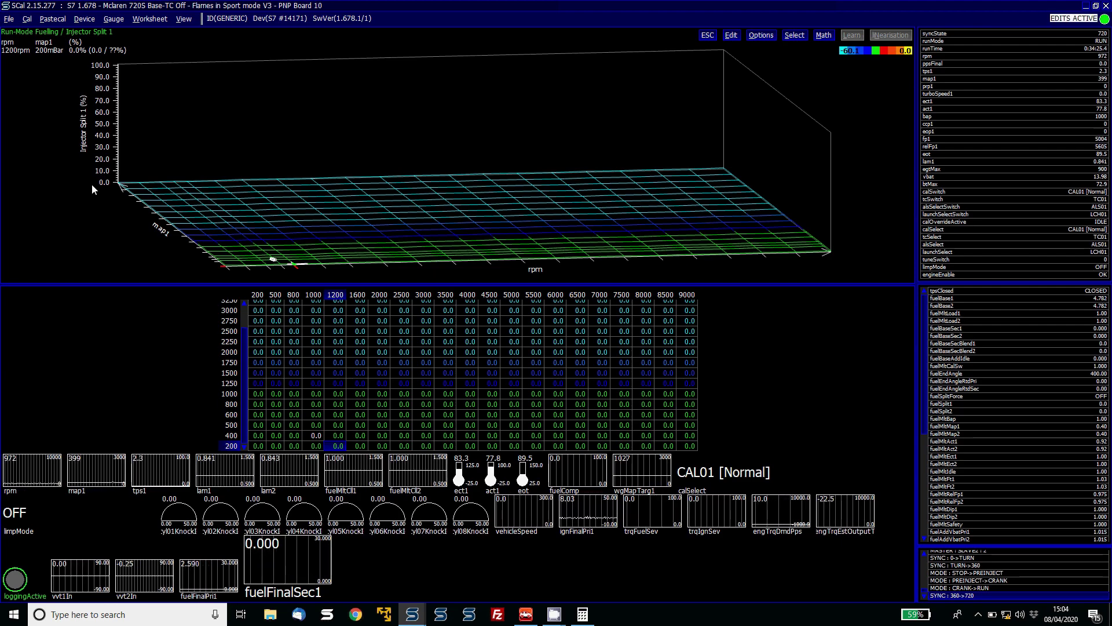
Step: Close the editor, view Maximum Drive By Wire Target, then collapse Calibration Switches
key(Escape)
key(Down)
key(Down)
key(Down)
key(Down)
key(Down)
key(Down)
key(Down)
key(Down)
key(Down)
key(Down)
key(Down)
key(Down)
key(Down)
key(Down)
key(Down)
key(Down)
key(Down)
key(Down)
key(Down)
key(Down)
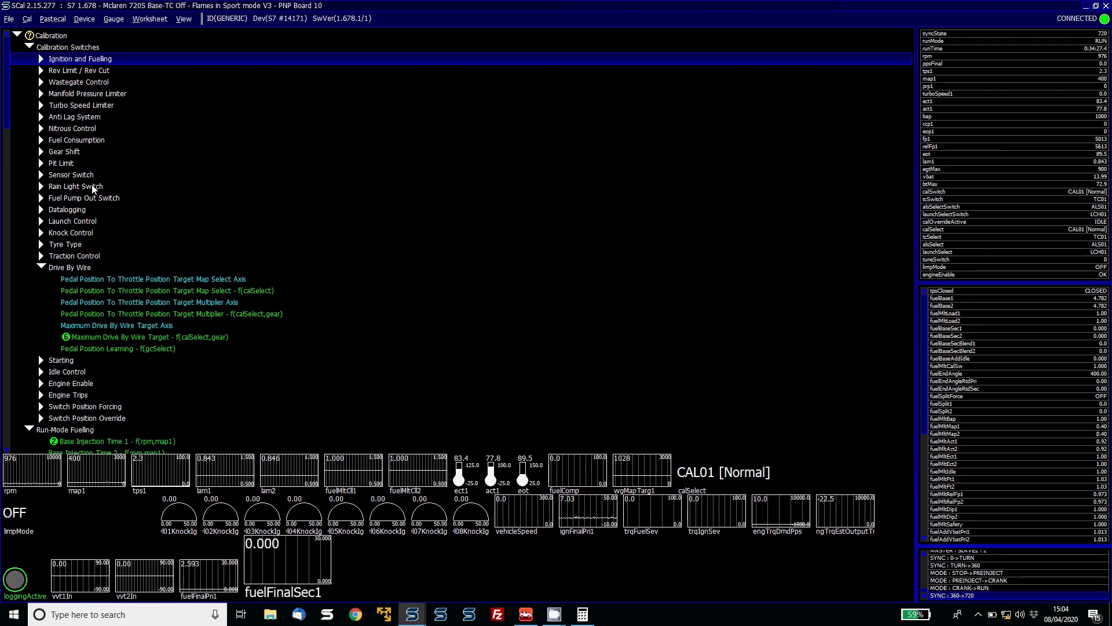
key(Return)
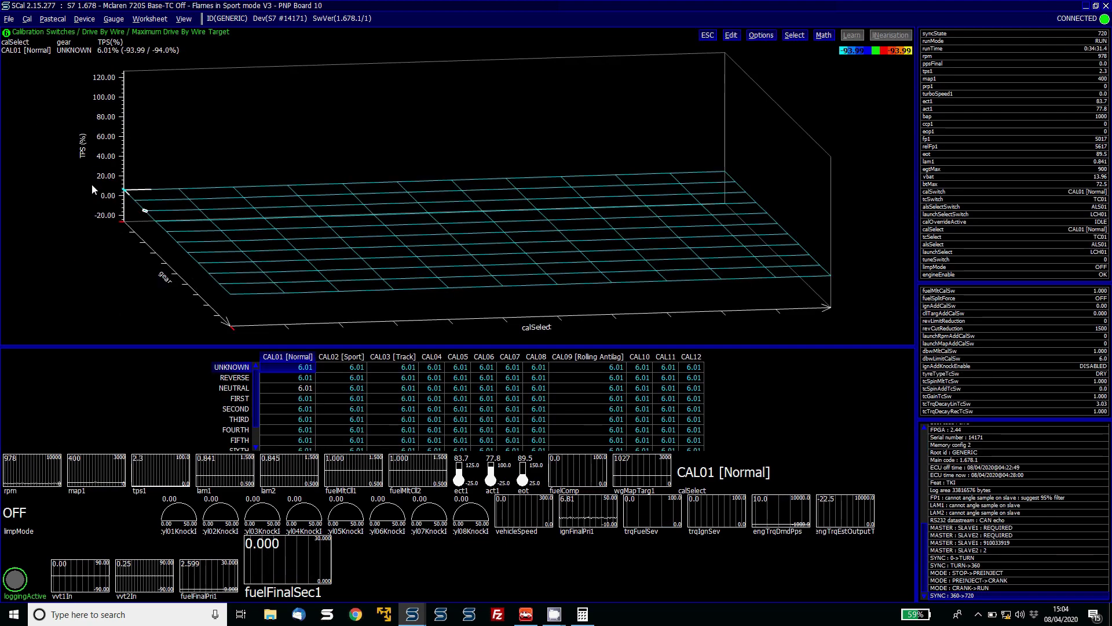
key(Escape)
key(Up)
key(Left)
key(Left)
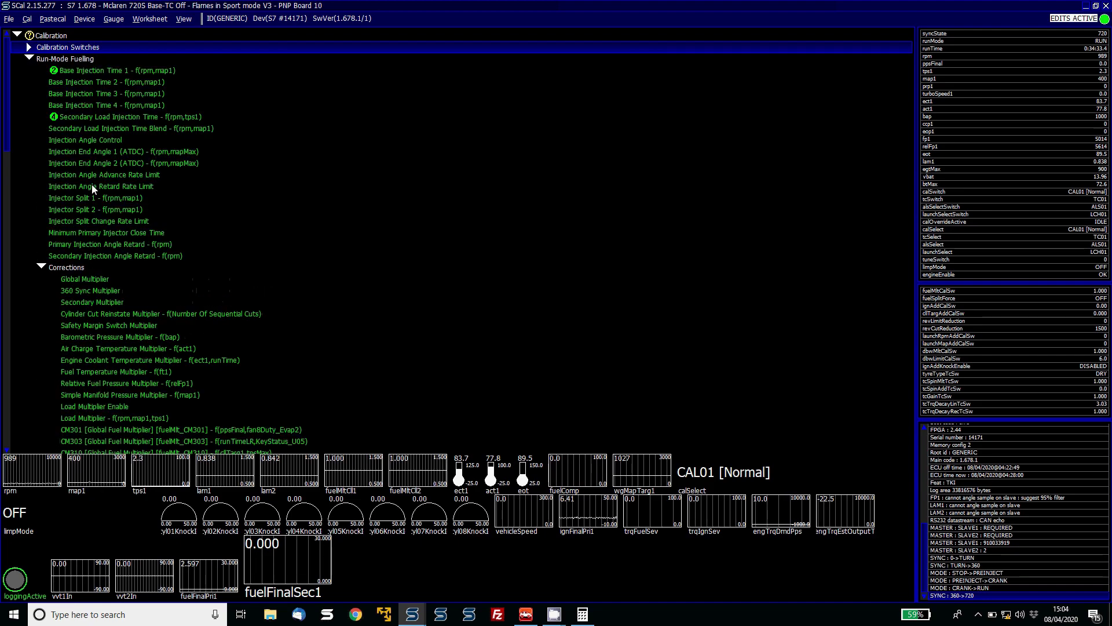
Step: Navigate past Alternate Secondary Injection Time and 360 Sync Multiplier to open Injector Split 1
key(Down)
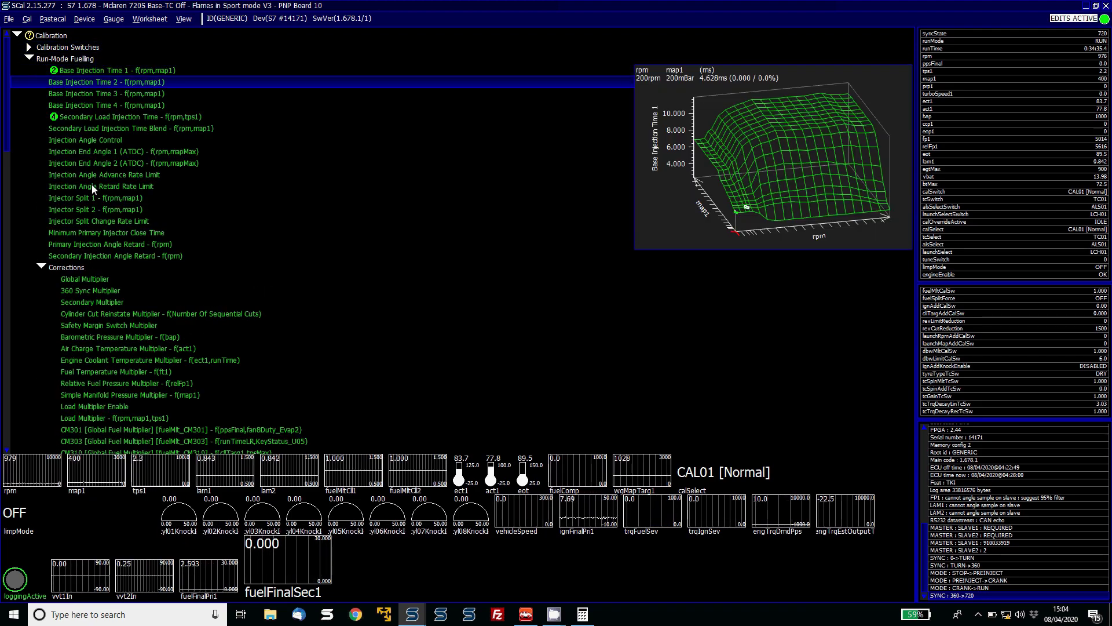
key(Down)
key(Down)
key(Down)
key(Down)
key(Down)
key(Down)
key(Down)
key(Down)
key(Down)
key(Down)
key(Down)
key(Down)
key(Down)
key(Down)
key(Down)
key(Down)
key(Down)
key(Down)
key(Down)
key(Down)
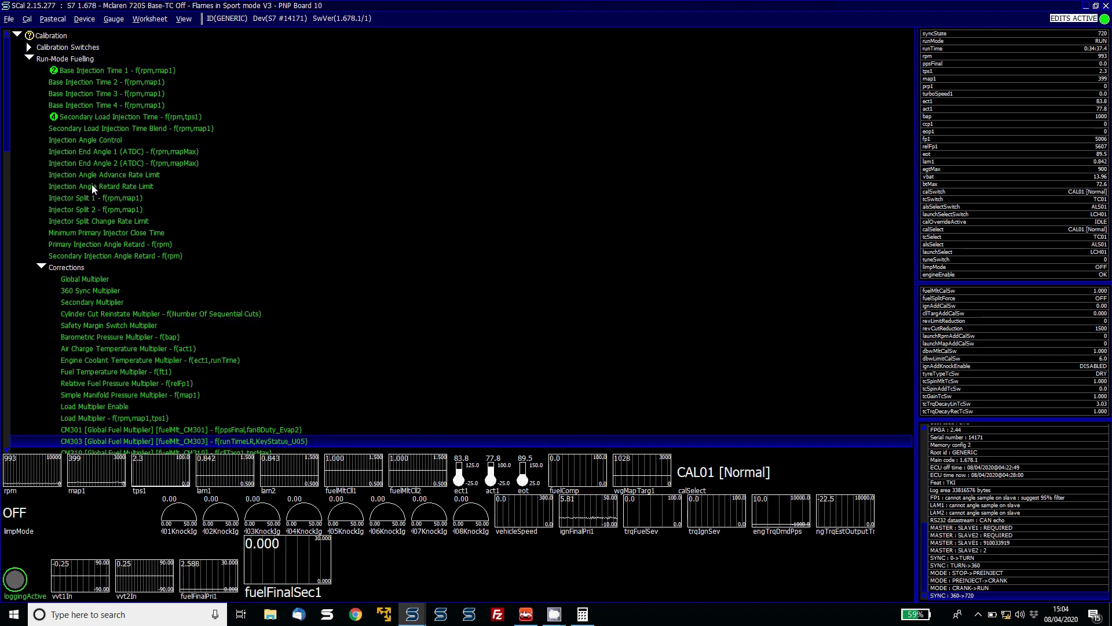
key(Down)
key(Down)
key(Down)
key(Down)
key(Down)
key(Down)
key(Down)
key(Down)
key(Down)
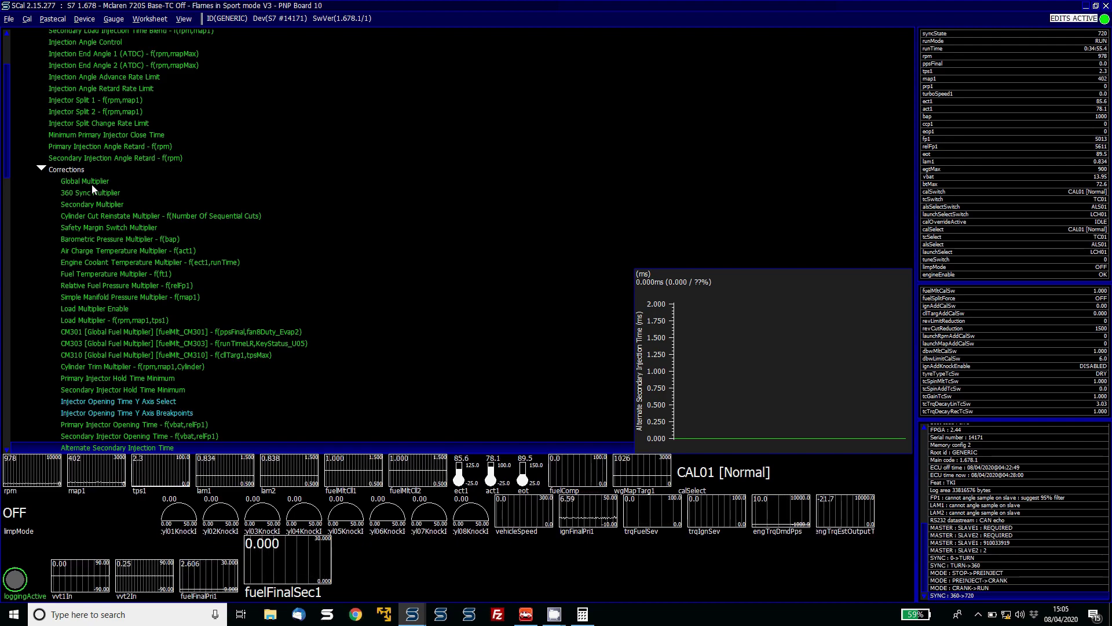
key(Up)
key(Up)
key(Up)
key(Up)
key(Up)
key(Up)
key(Up)
key(Up)
key(Up)
key(Up)
key(Up)
key(Up)
key(Up)
key(Up)
key(Up)
key(Up)
key(Up)
key(Up)
key(Up)
key(Up)
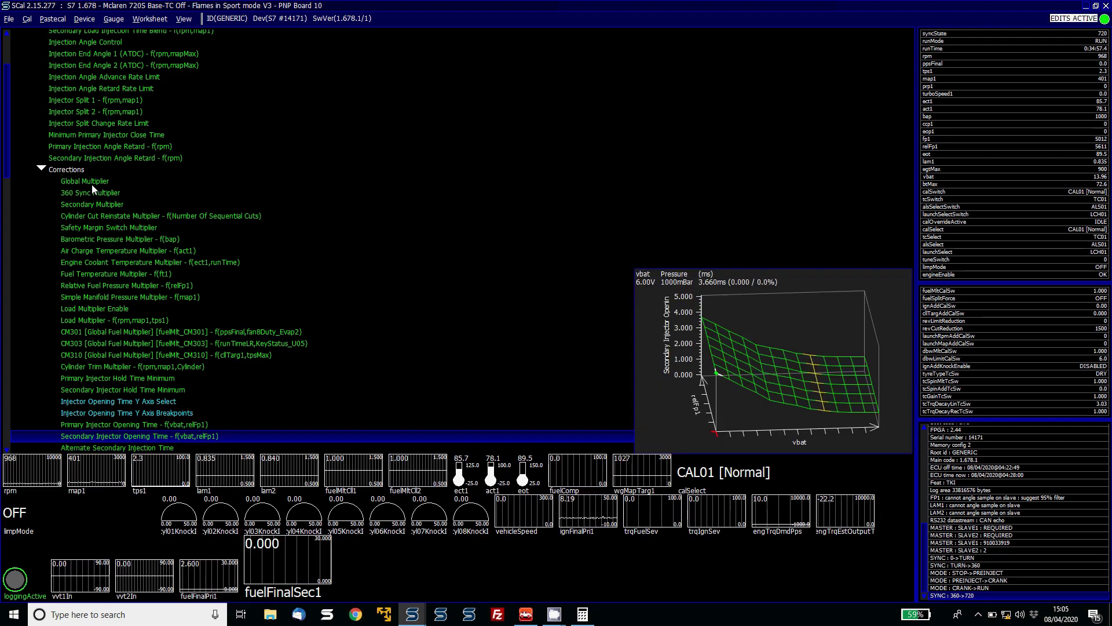
key(Up)
key(Up)
key(Up)
key(Up)
key(Up)
key(Up)
key(Up)
key(Up)
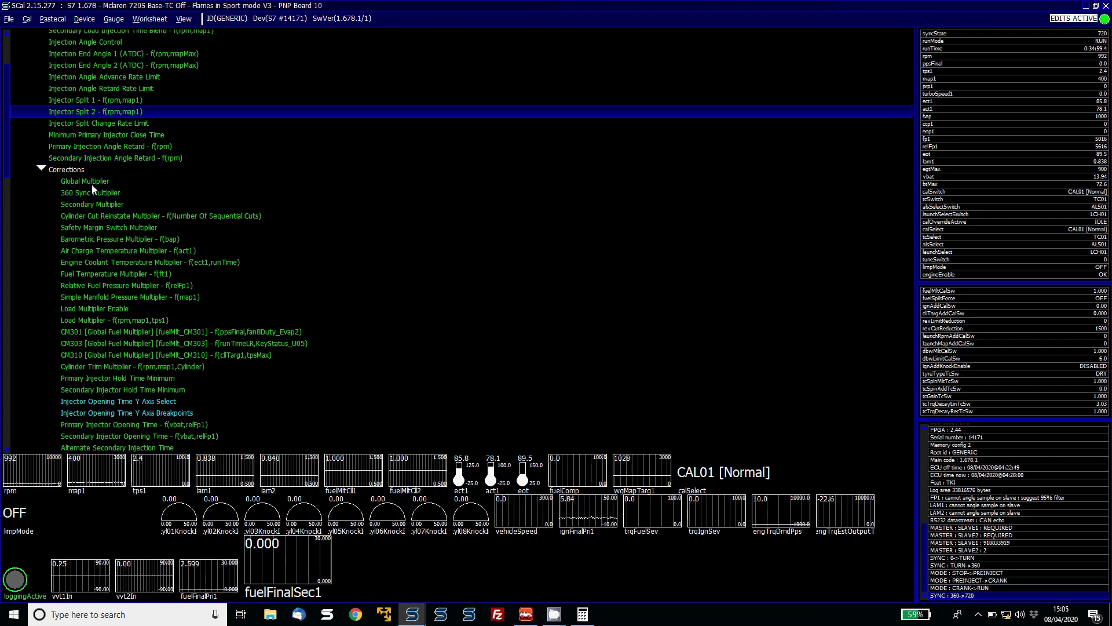
key(Return)
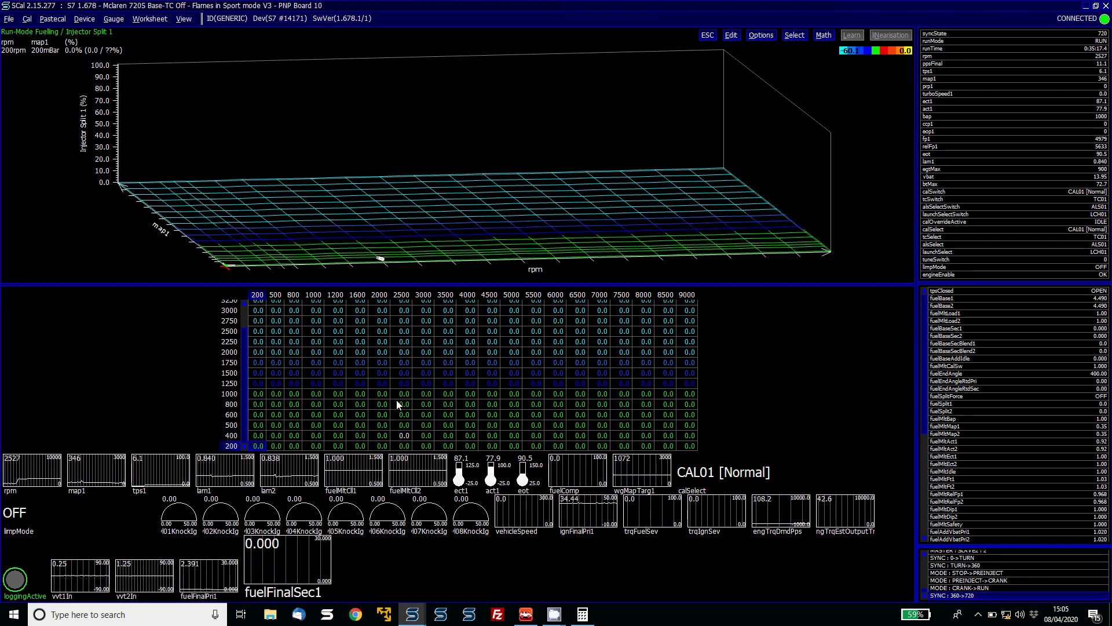
Step: Set the selected high-load split block to 40%, then 50%, and close the map
drag(377, 415, 495, 450)
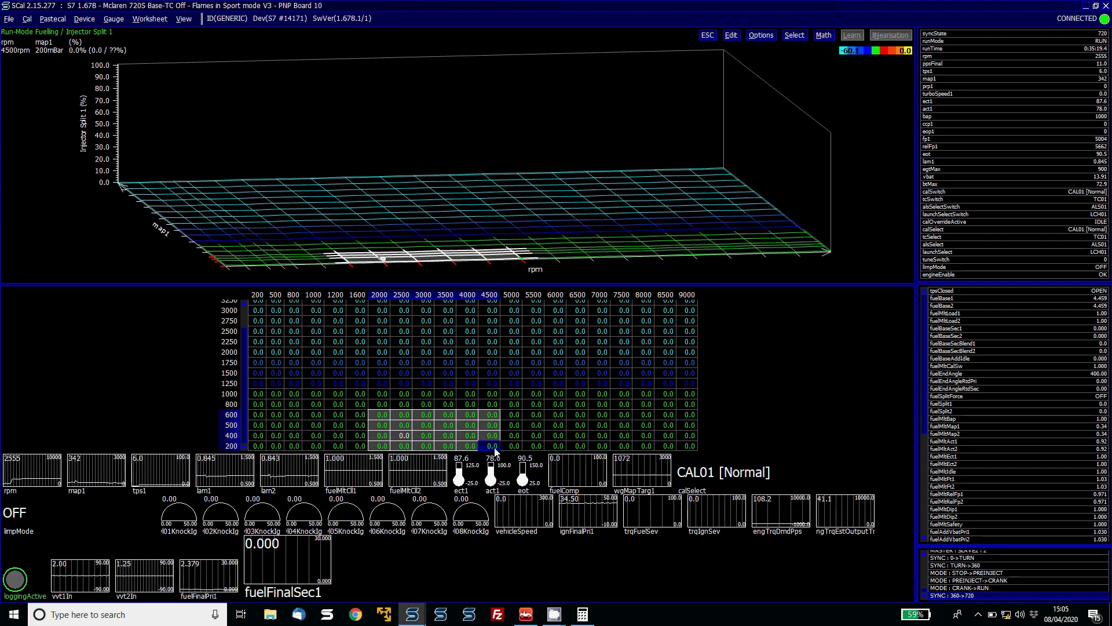
text(=)
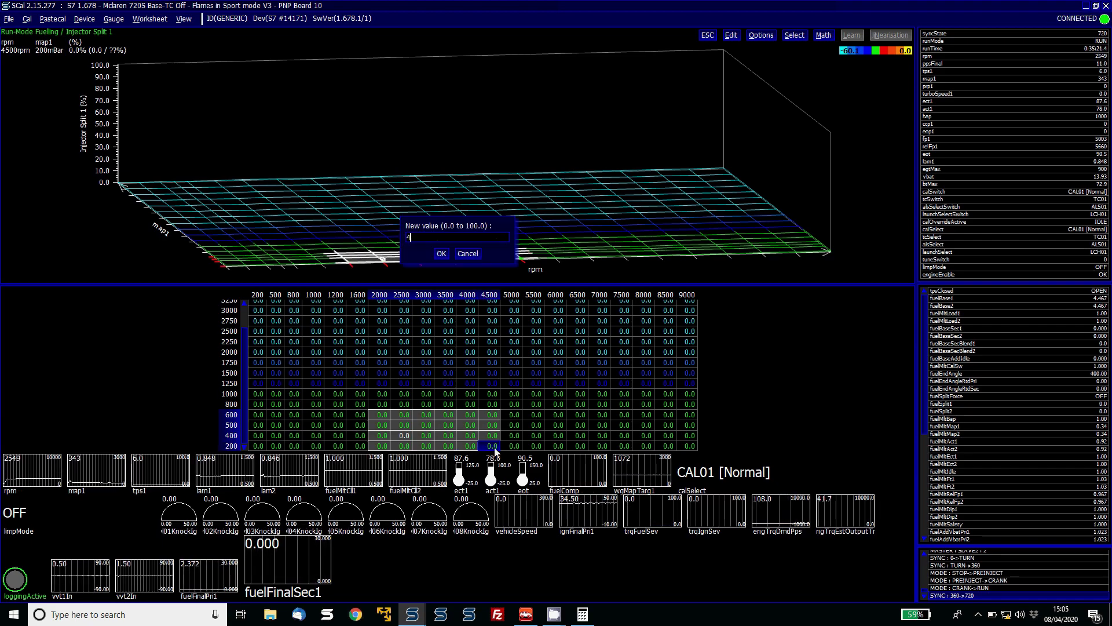
text(40)
key(Return)
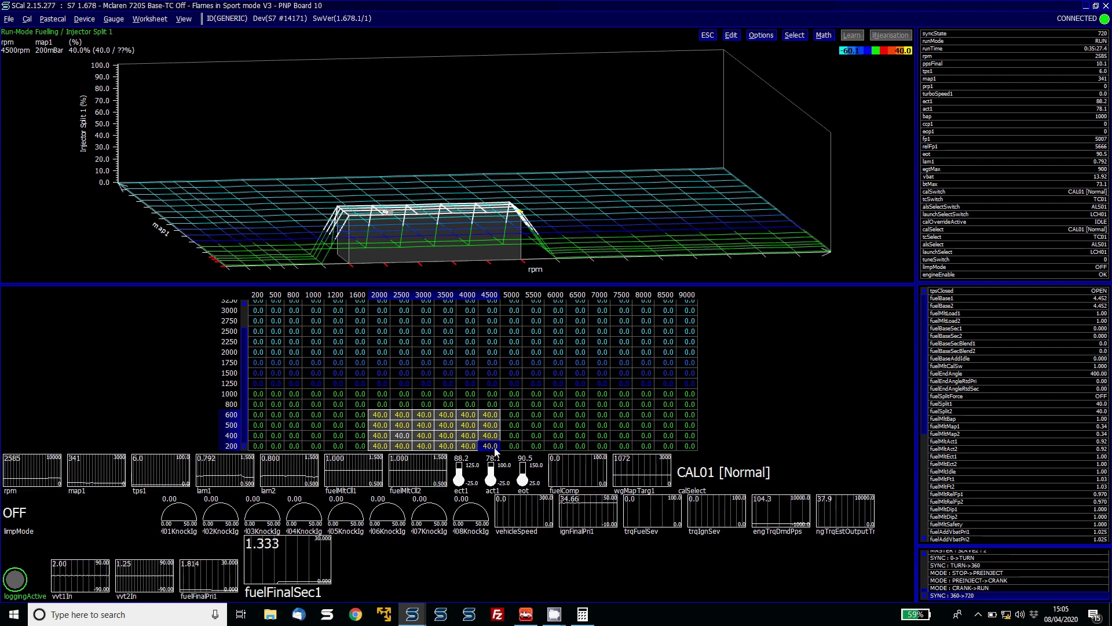
text(=50)
key(Return)
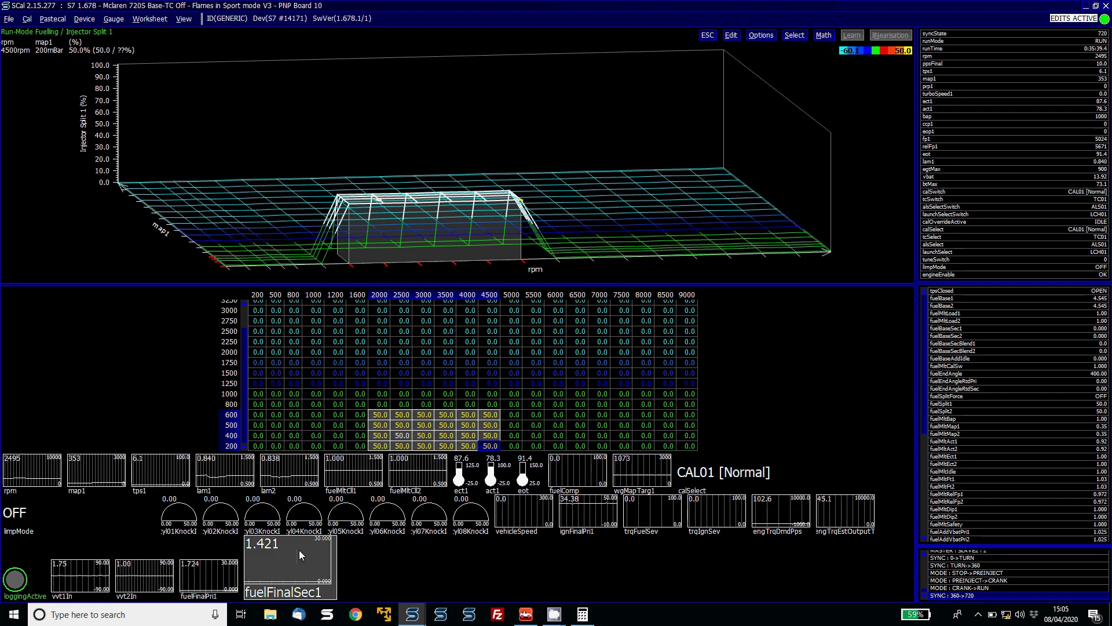
key(Escape)
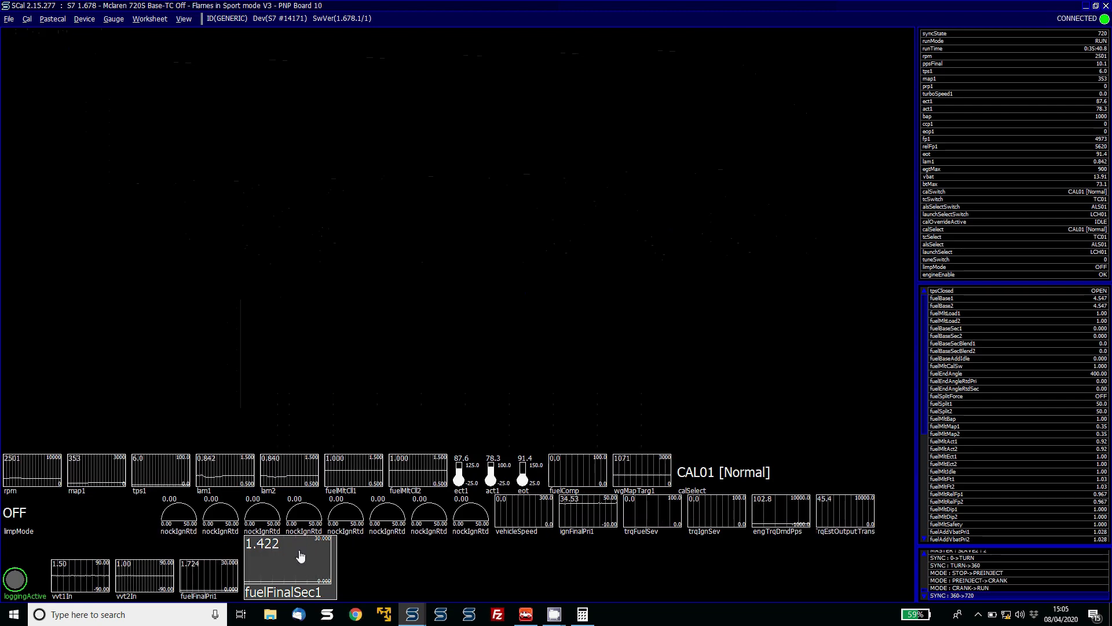
Step: Reselect the 2000–4500 rpm block, zero it, then set it back to 50
key(Return)
key(Return)
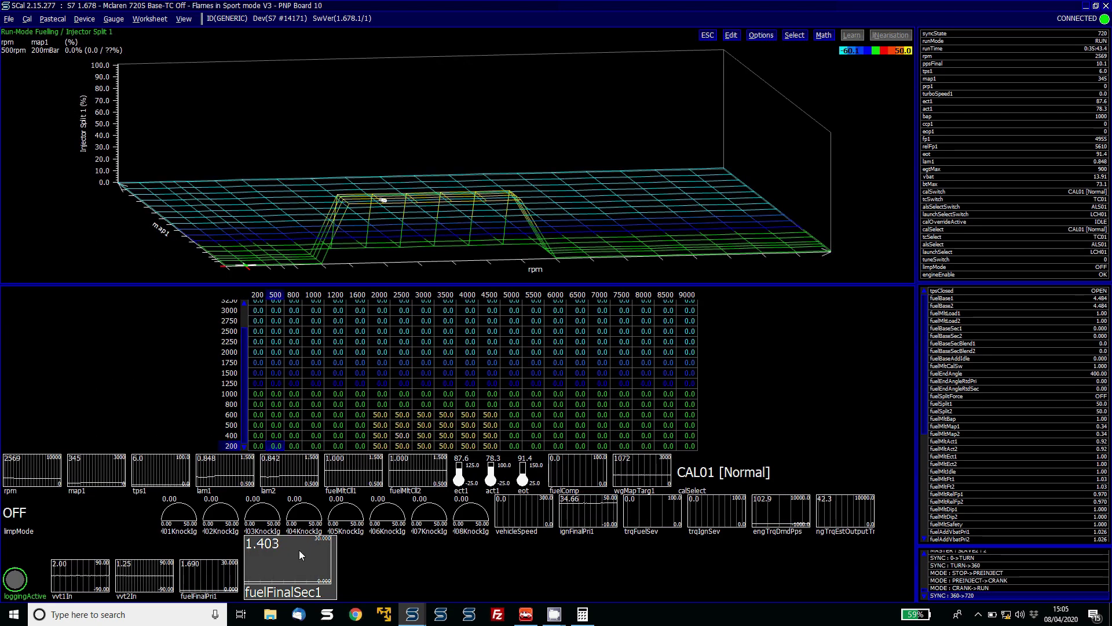
key(Right)
key(Right)
key(Right)
key(Right)
key(Right)
key(Right)
key(shift+Up)
key(shift+Up)
key(shift+Up)
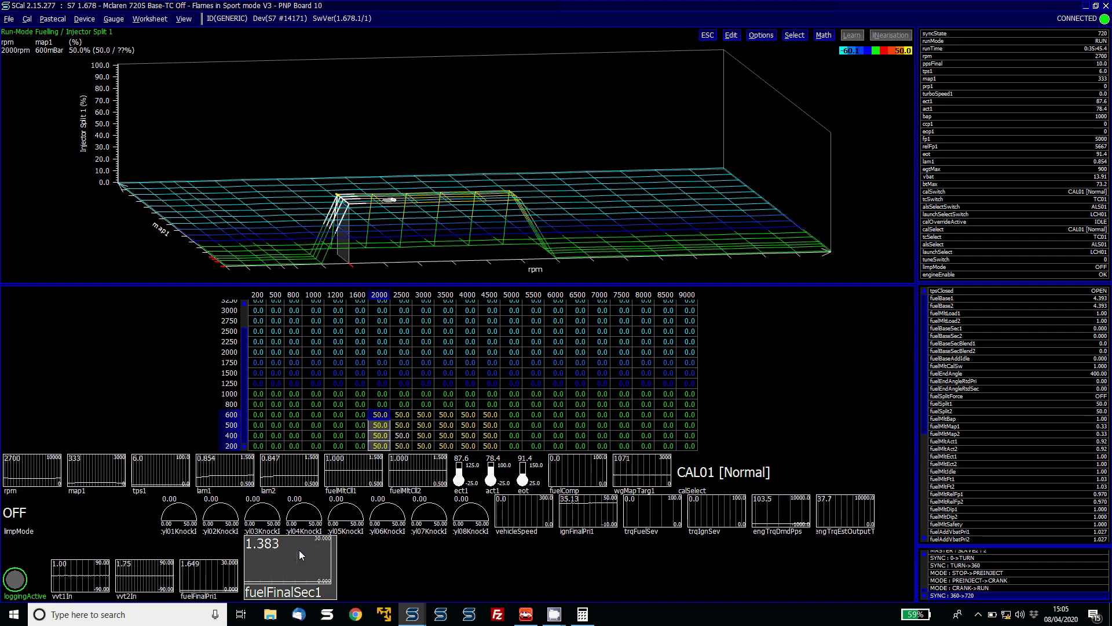
key(shift+Right)
key(shift+Right)
key(shift+Right)
key(shift+Right)
key(shift+Right)
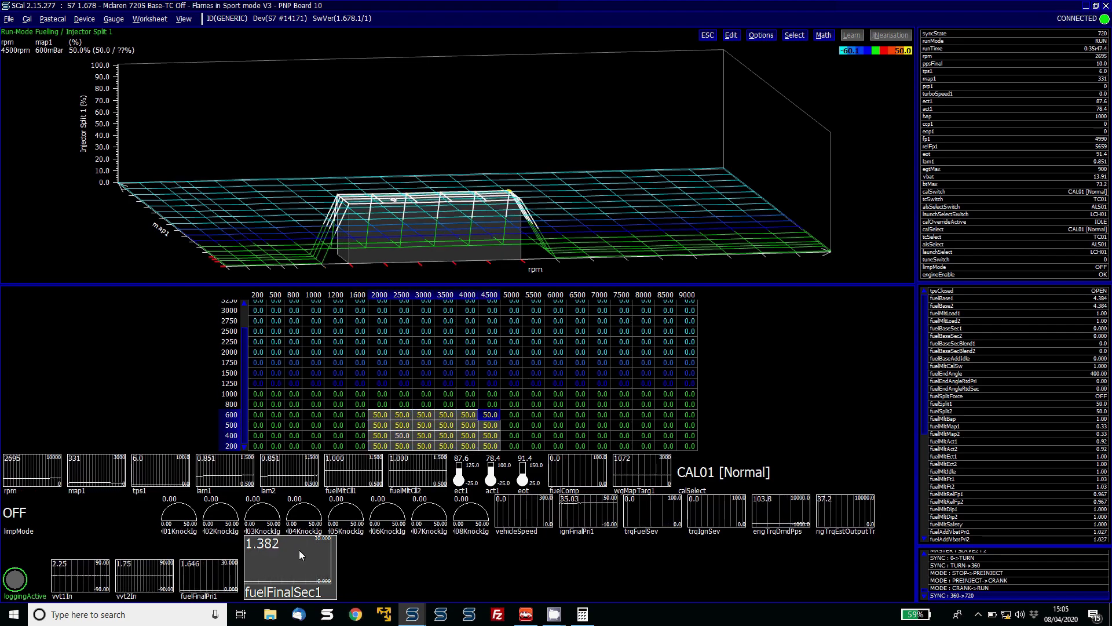
text(0)
key(Return)
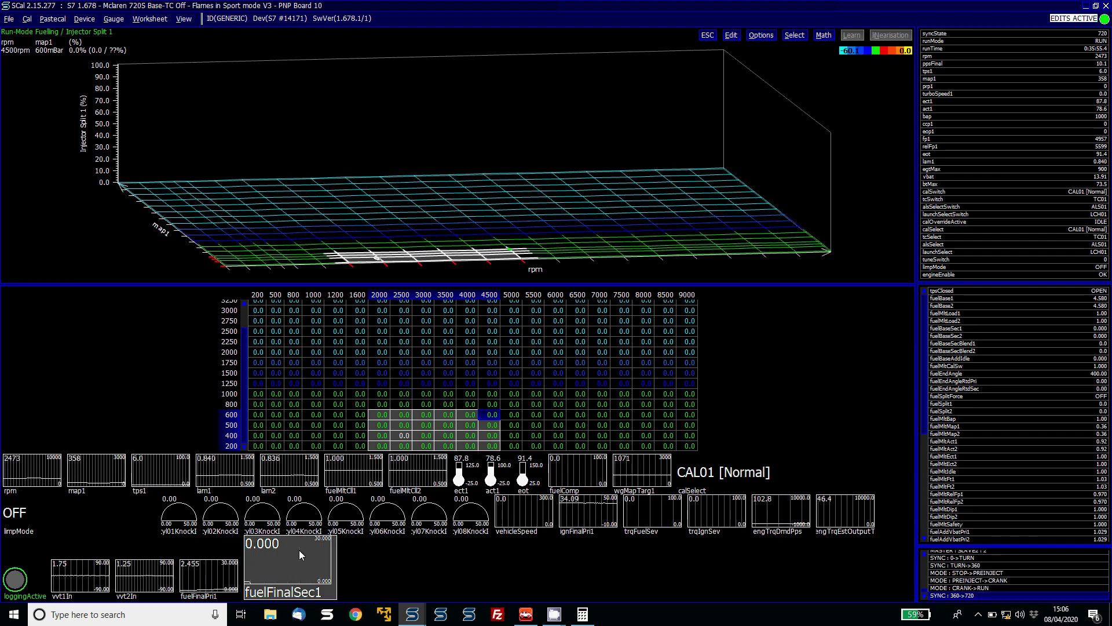
key(equal)
text(50)
key(Return)
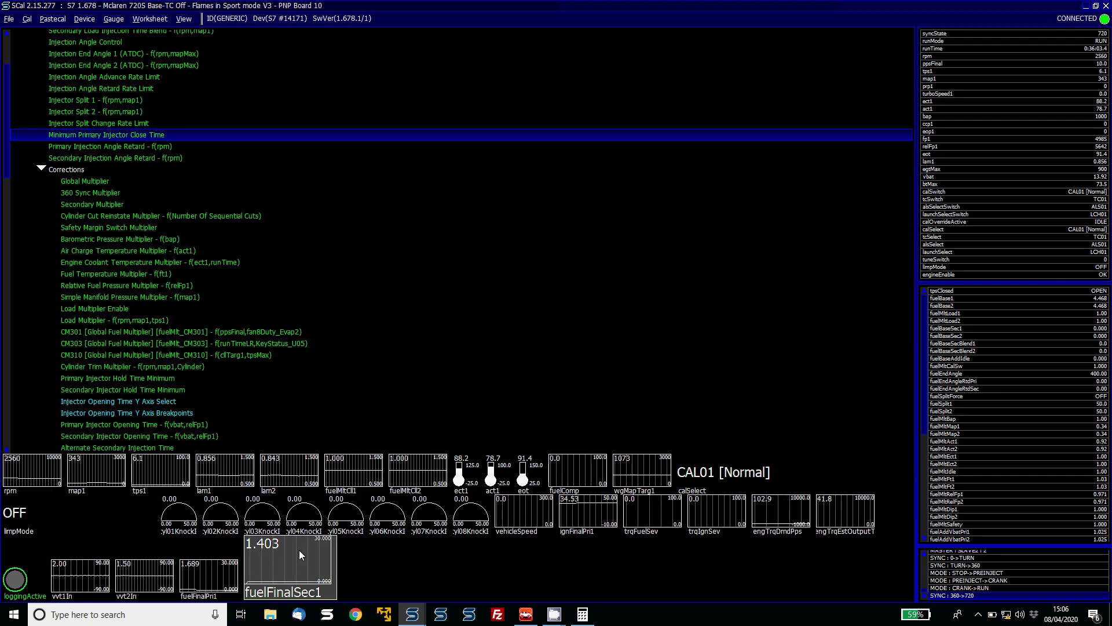
Step: Change the Secondary Multiplier from 0.500 to 0.700, then move back to Injector Split 1
key(Down)
key(Down)
key(Down)
key(Down)
key(Down)
key(Down)
key(Return)
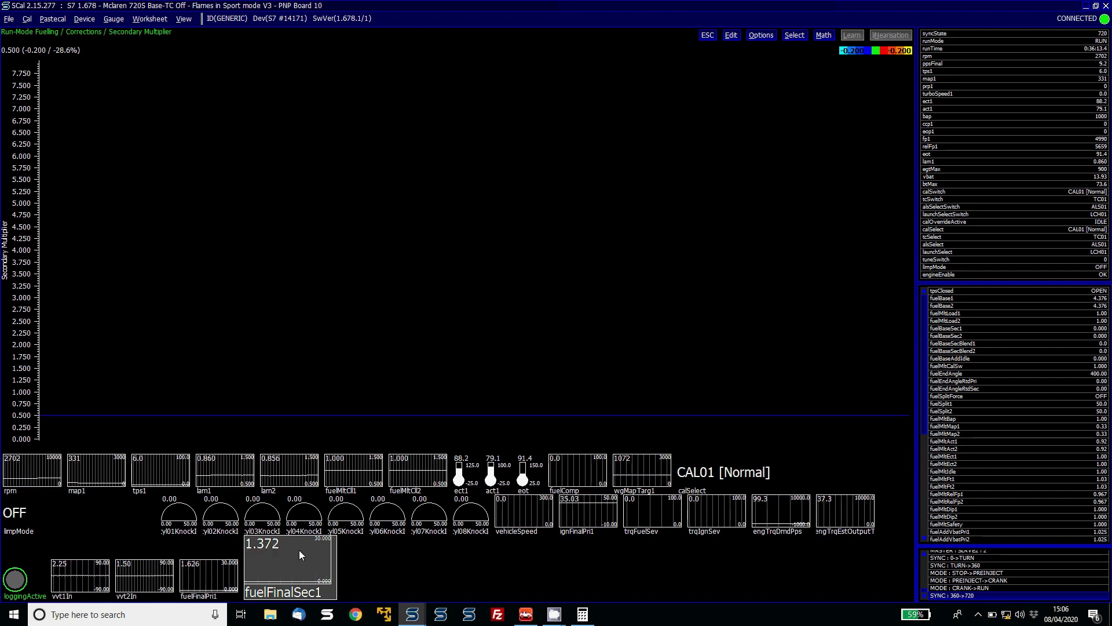
key(Return)
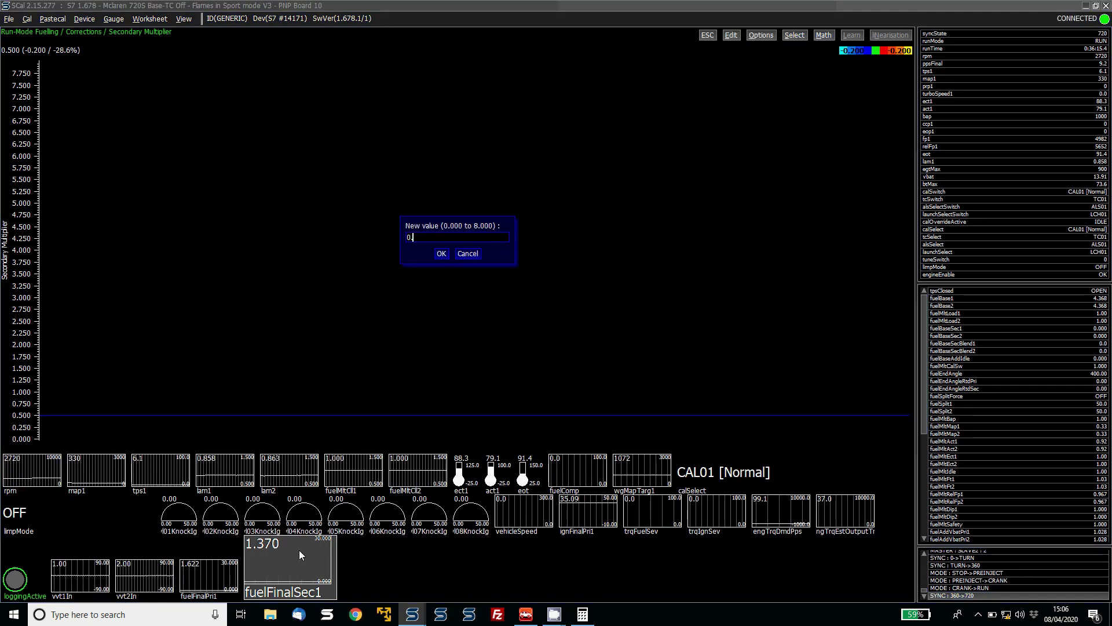
key(Return)
key(Escape)
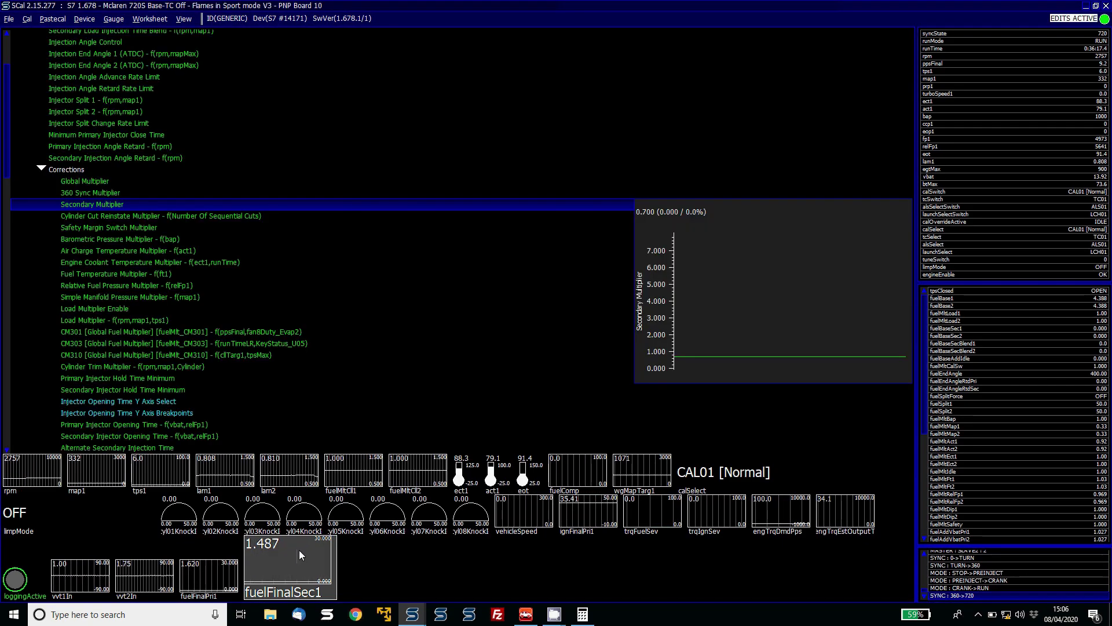
key(Up)
key(Up)
key(Up)
key(Up)
key(Up)
key(Up)
key(Up)
key(Up)
key(Up)
key(Up)
key(Up)
key(Up)
key(Up)
key(Up)
Step: Select the 2000–4500 rpm high-load block in Injector Split 1 and zero it
key(Return)
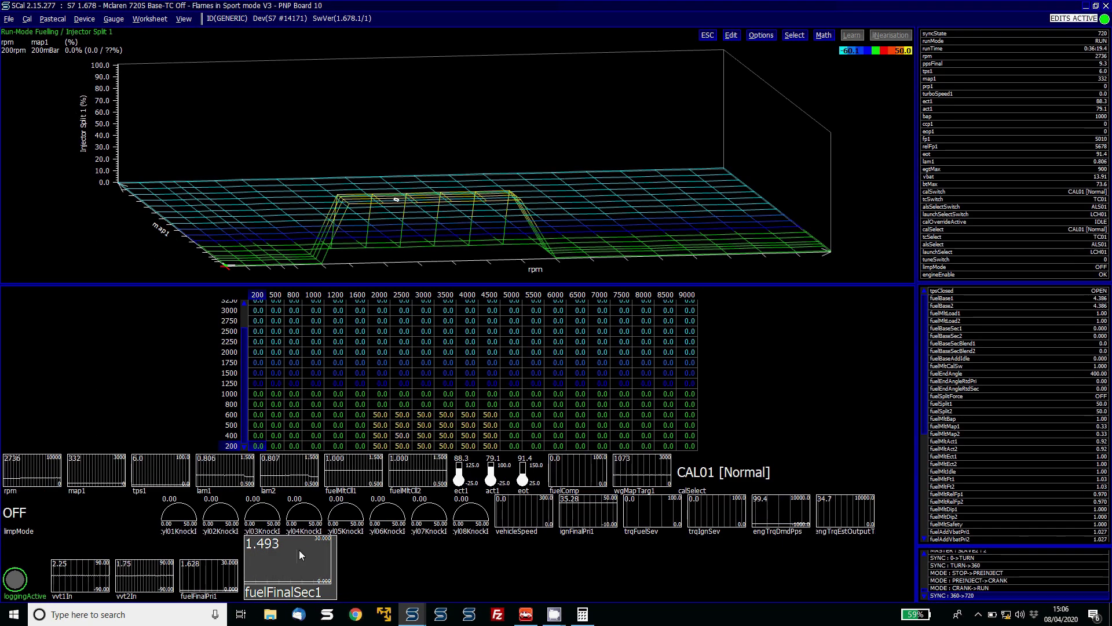
key(Right)
key(Right)
key(Right)
key(Right)
key(Right)
key(Right)
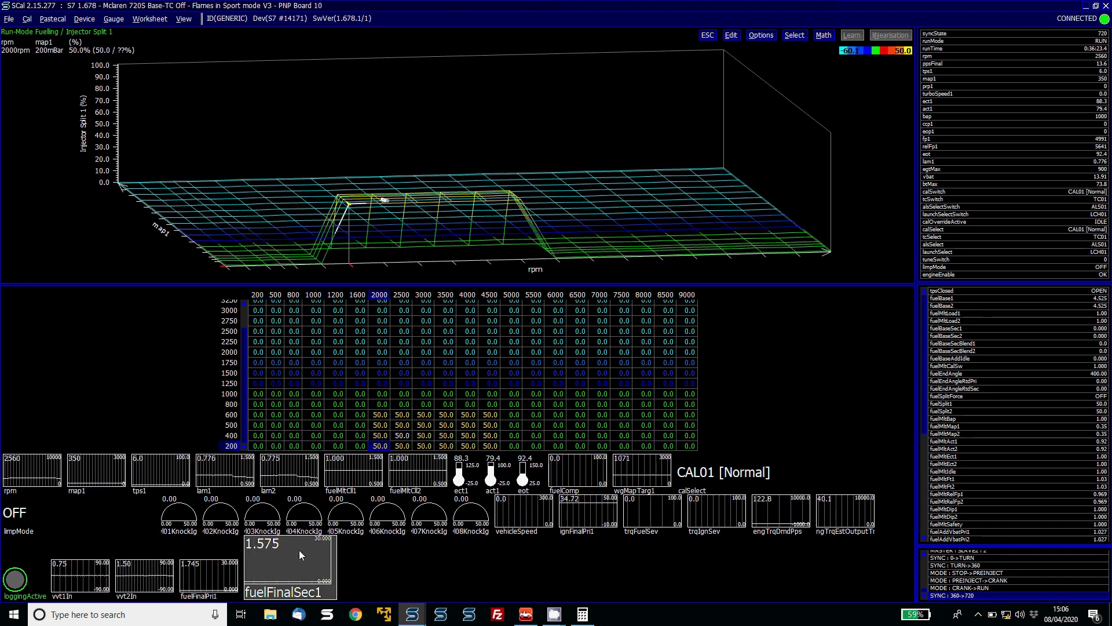
key(shift+Up)
key(shift+Up)
key(shift+Up)
key(shift+Right)
key(shift+Right)
key(shift+Right)
key(shift+Right)
key(shift+Right)
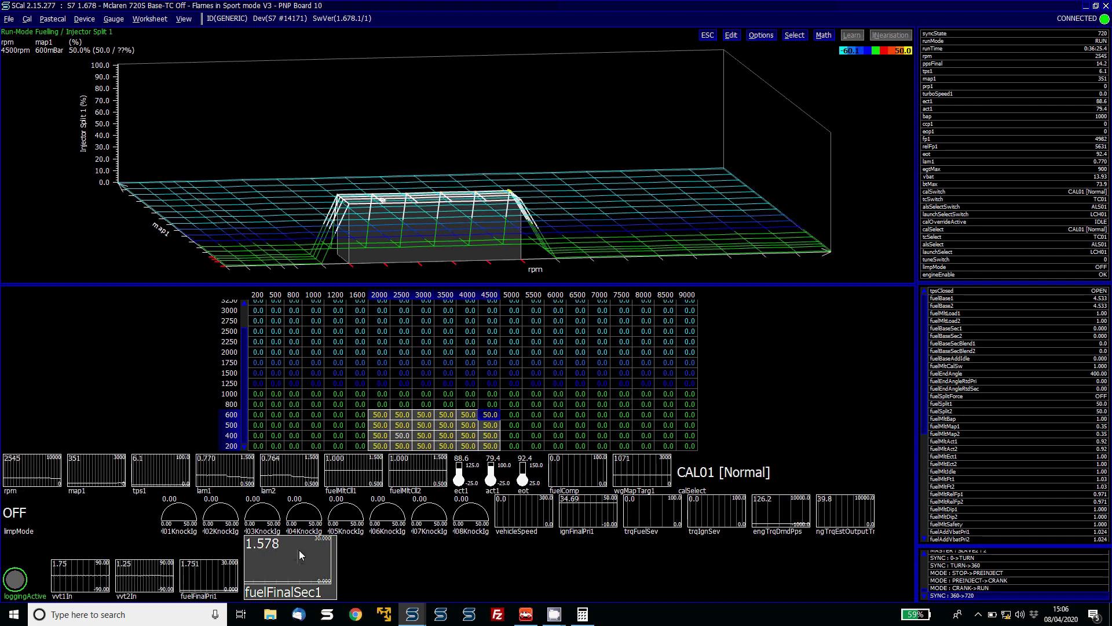
text(0)
key(Return)
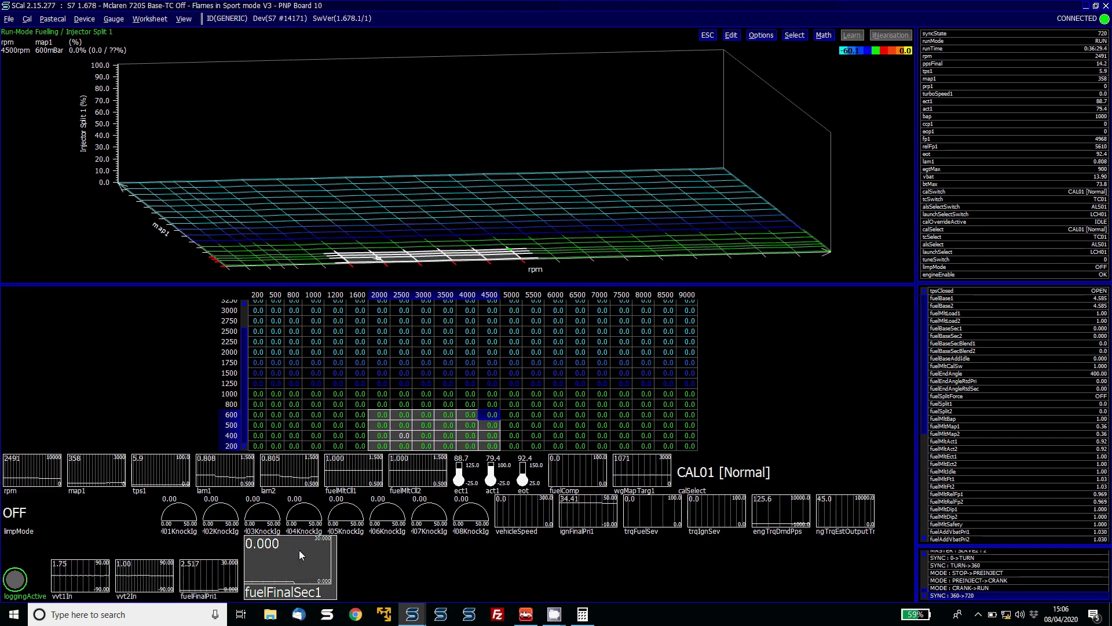
Step: Set the block to 50, undo back to 0.0, and step to Secondary Multiplier
text(50)
key(Return)
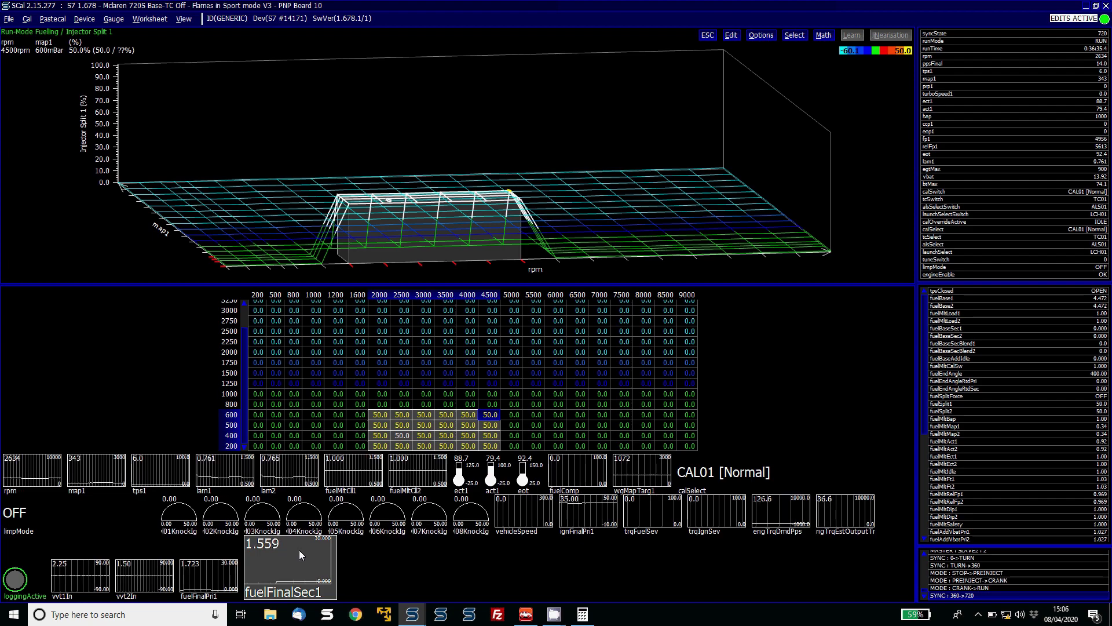
key(ctrl+z)
key(Escape)
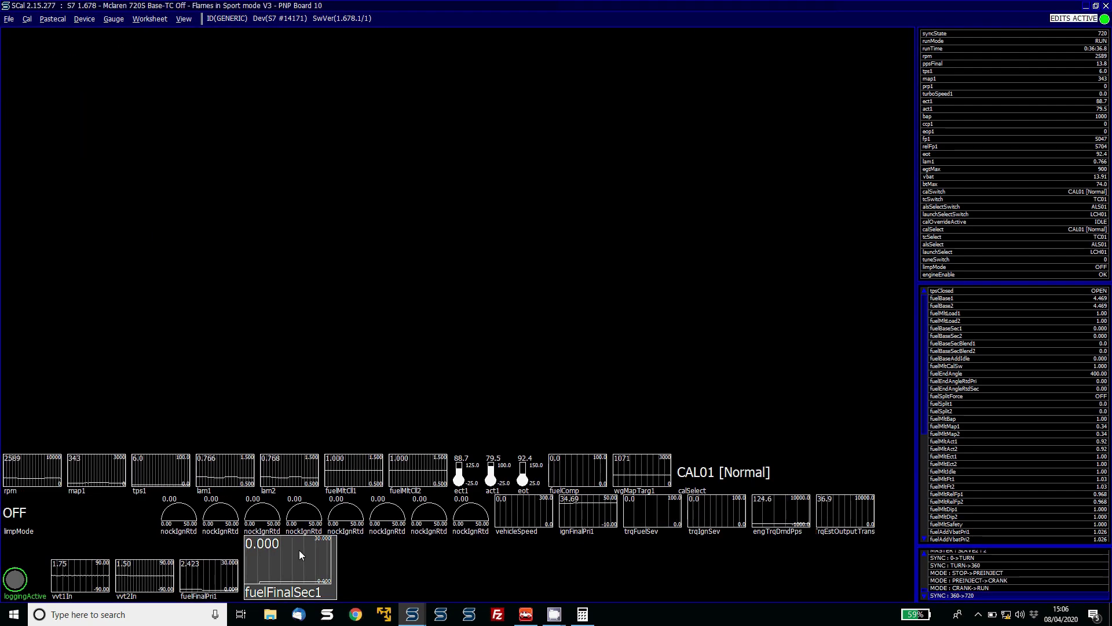
key(Down)
key(Down)
key(Down)
key(Down)
key(Down)
key(Down)
key(Down)
key(Down)
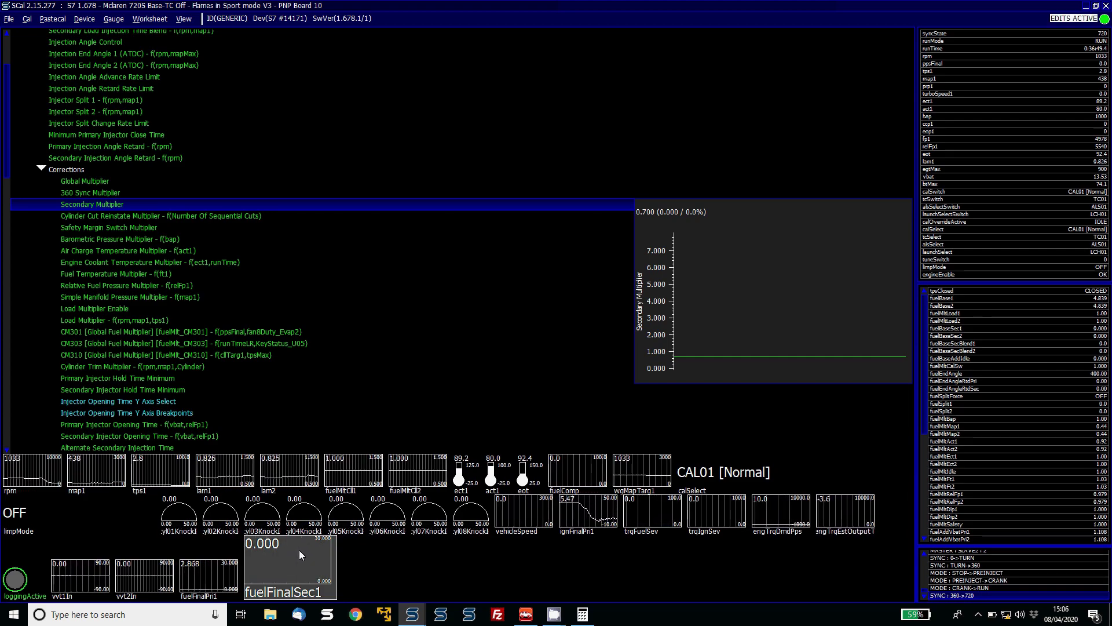
Step: Set Injector Split 1 rows 3750–2000 map across all rpm columns to 50%
key(Up)
key(Up)
key(Up)
key(Up)
key(Up)
key(Up)
key(Up)
key(Up)
key(Up)
key(Return)
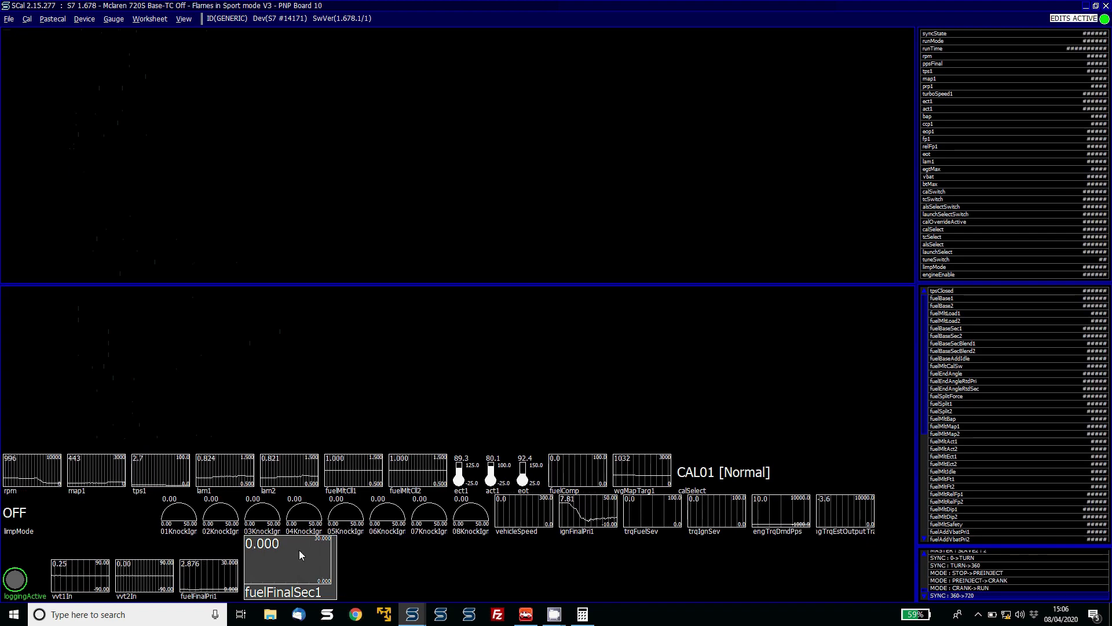
key(Up)
key(Up)
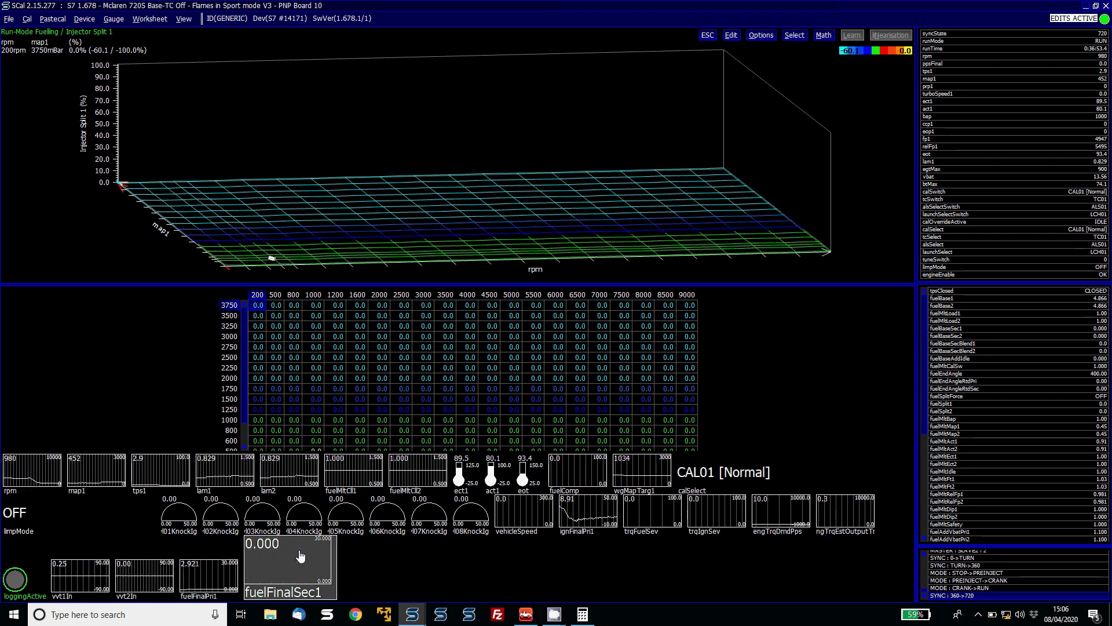
key(shift+Down)
key(shift+Down)
key(shift+Down)
key(shift+Down)
key(shift+Down)
key(shift+Down)
key(shift+Down)
key(shift+Down)
key(shift+Right)
key(shift+Right)
key(shift+Right)
key(shift+Right)
key(shift+Right)
key(shift+Right)
key(shift+Right)
key(shift+Right)
key(shift+Right)
key(shift+Right)
key(shift+Right)
key(shift+Right)
key(shift+Right)
key(shift+Right)
key(shift+Right)
key(shift+Right)
key(shift+Right)
key(shift+Right)
key(shift+Right)
key(shift+Right)
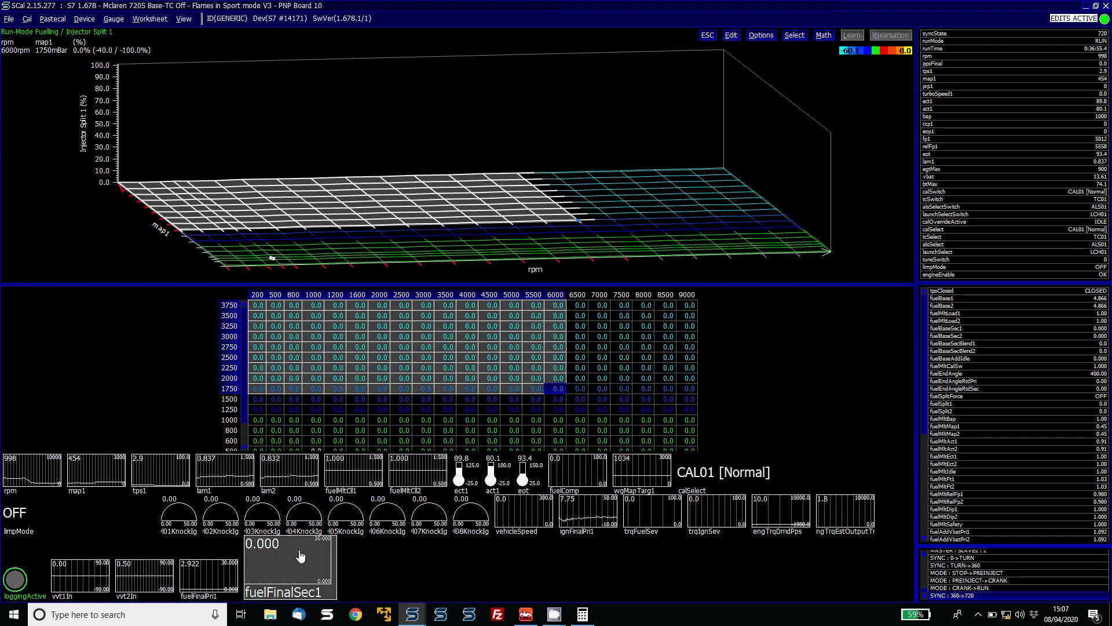
key(shift+Up)
text(50)
key(Return)
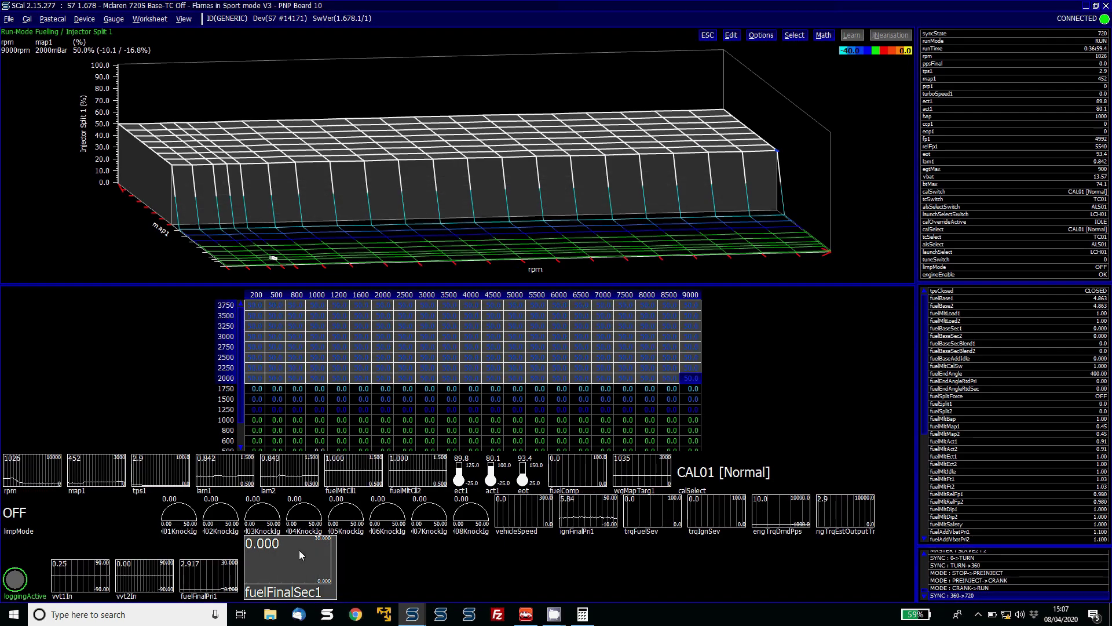
Step: Interpolate rows 2250–1250 map vertically into a 50-to-0 ramp
key(Up)
key(shift+Down)
key(shift+Down)
key(shift+Down)
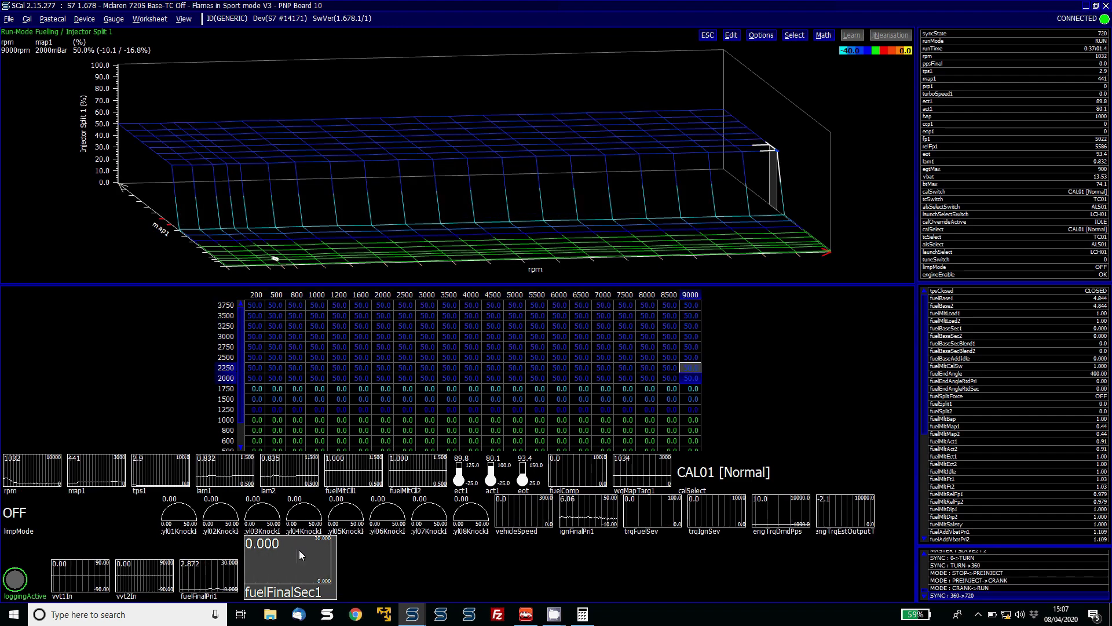
key(shift+Left)
key(shift+Left)
key(shift+Left)
key(shift+Left)
key(shift+Left)
key(shift+Left)
key(shift+Left)
key(shift+Left)
key(shift+Left)
key(shift+Left)
key(shift+Left)
key(shift+Left)
key(shift+Left)
key(shift+Left)
key(shift+Left)
key(shift+Left)
key(shift+Left)
key(shift+Left)
key(shift+Left)
key(shift+Left)
key(shift+Down)
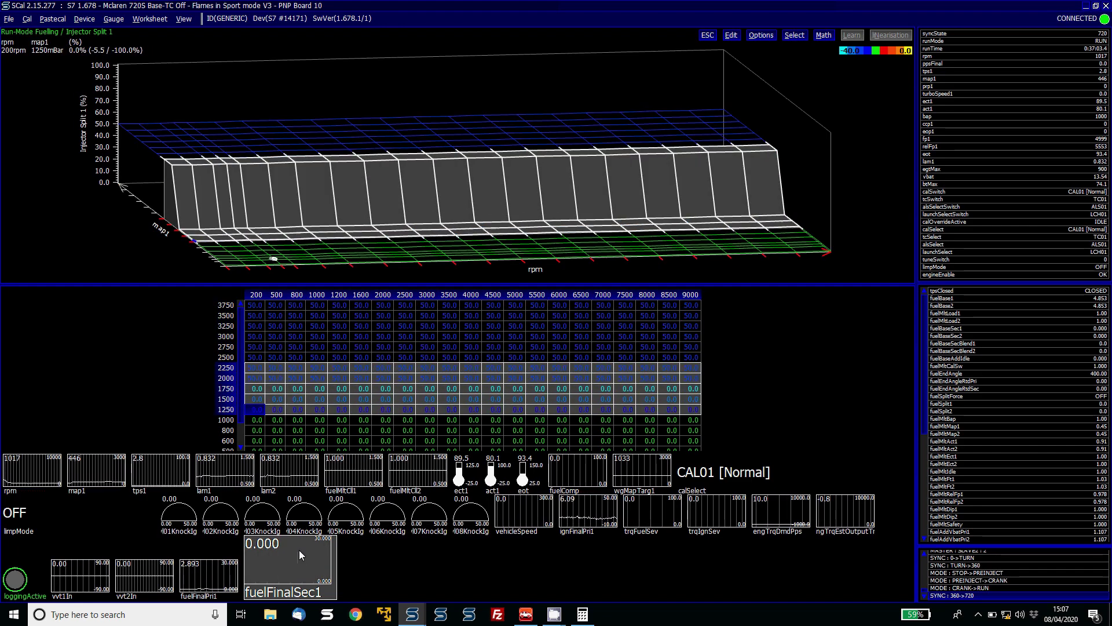
key(v)
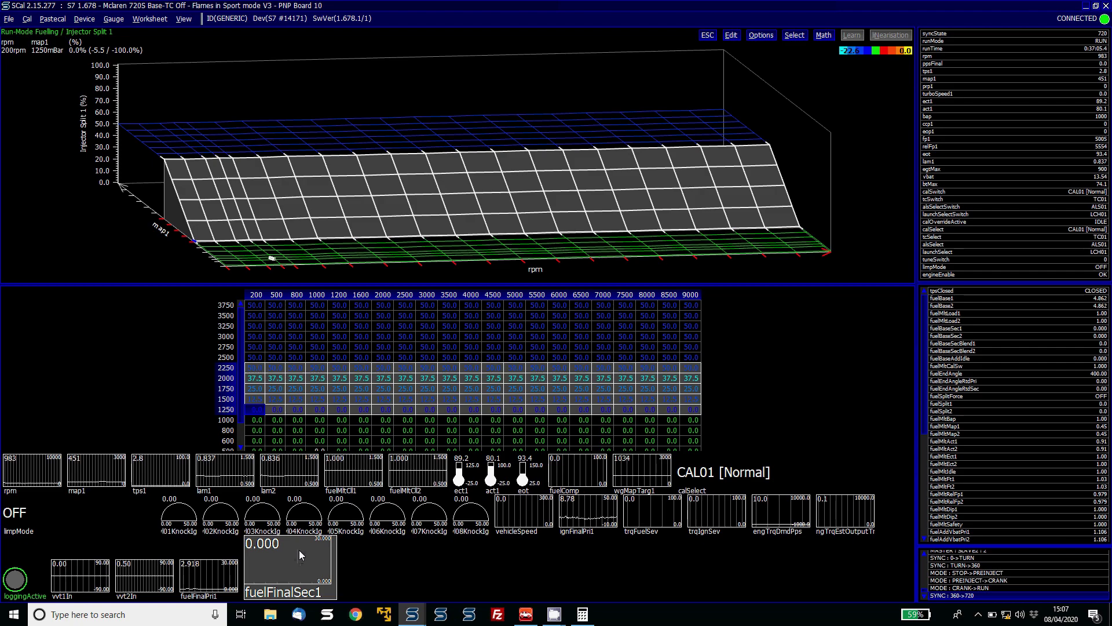